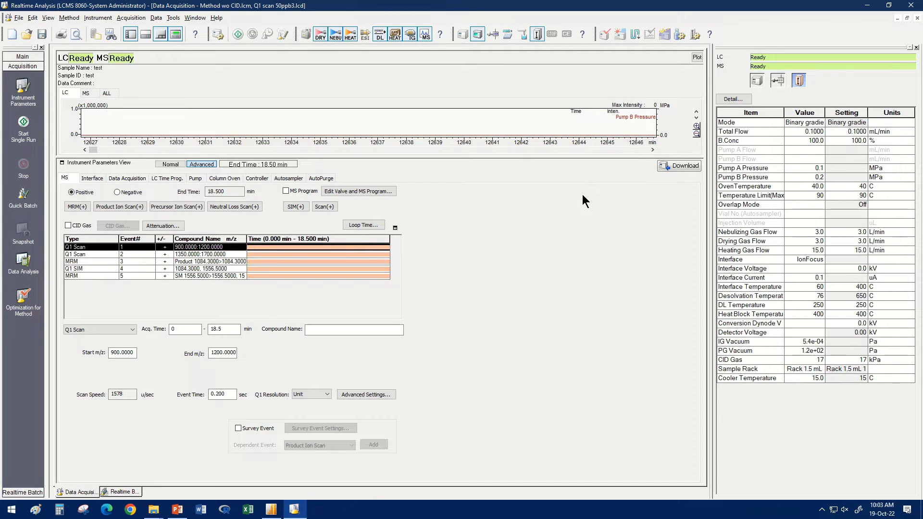
# Load Pesticides646_fast from Data > Method_Package > Pesticides_ver3 and show its LC Time Prog
pyautogui.click(25, 20)
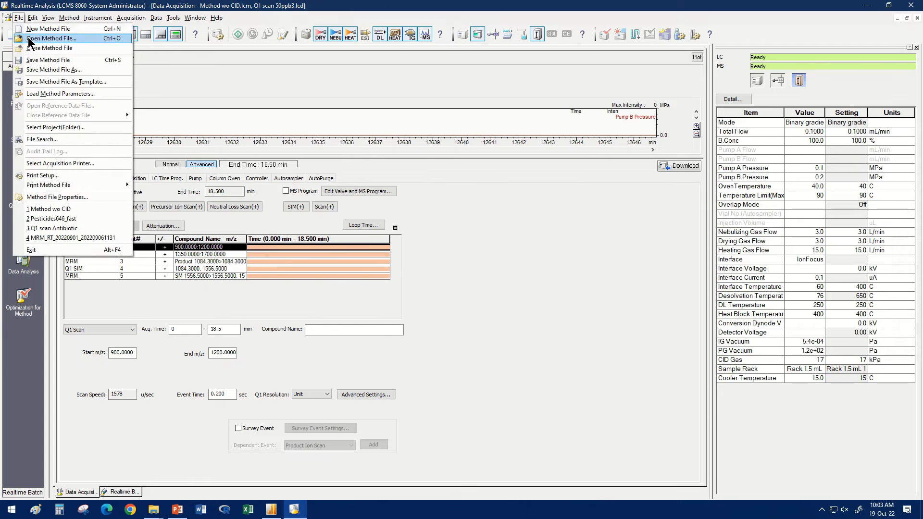
pyautogui.click(29, 33)
pyautogui.click(522, 173)
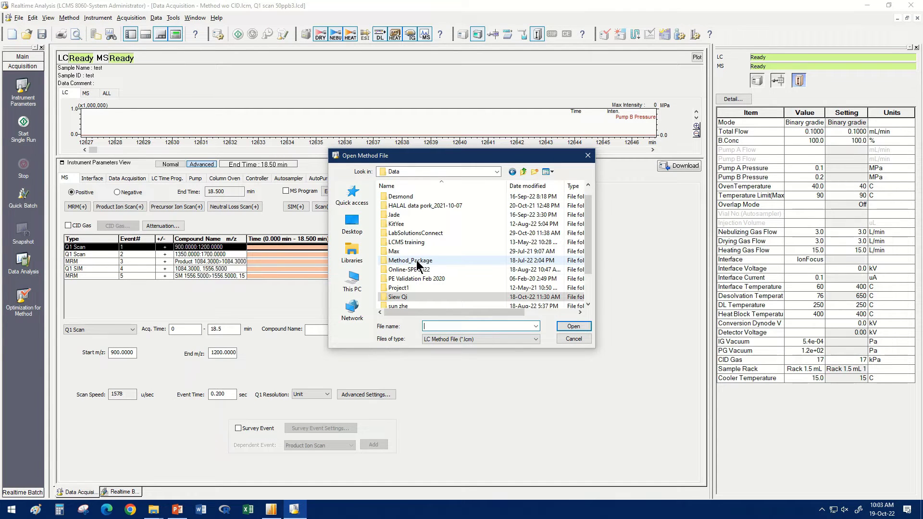
pyautogui.doubleClick(441, 261)
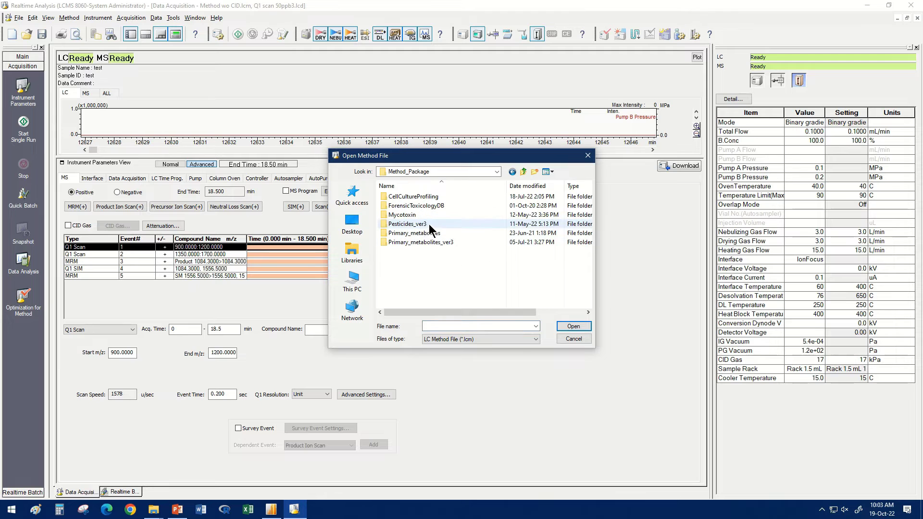
pyautogui.doubleClick(412, 225)
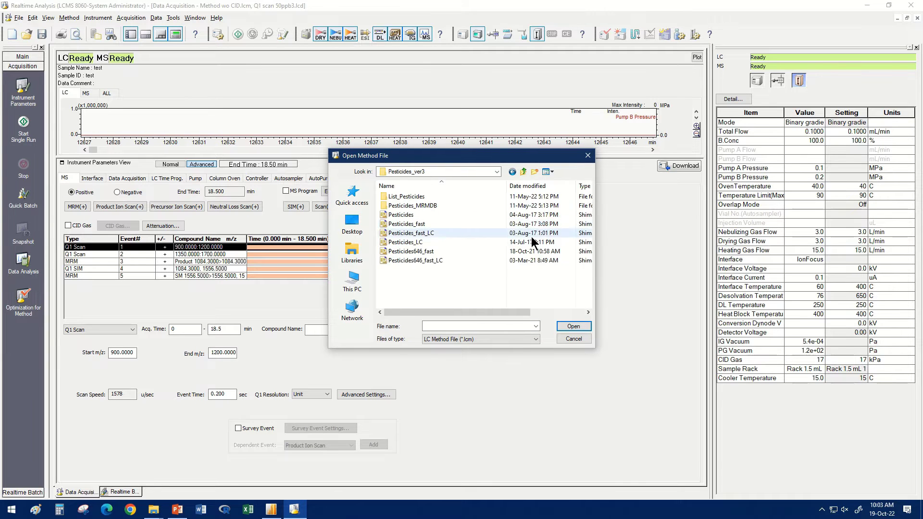
pyautogui.doubleClick(411, 261)
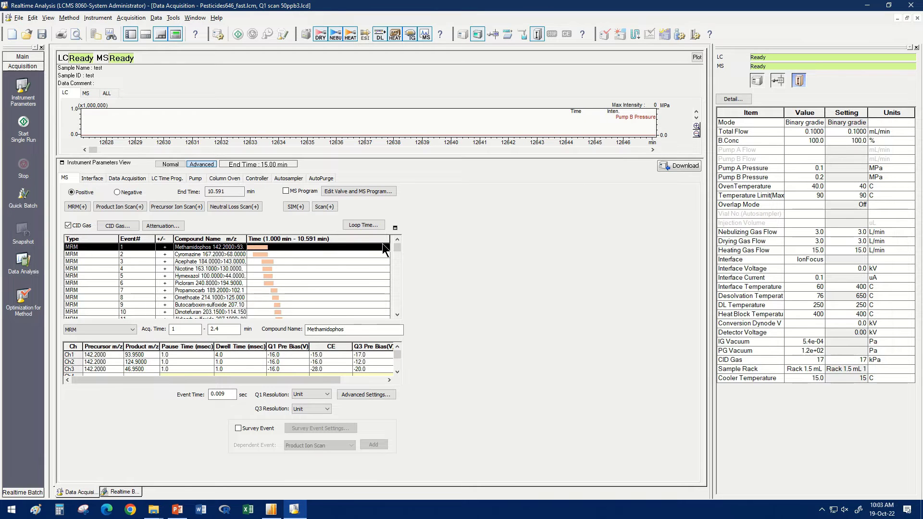
pyautogui.moveTo(397, 252); pyautogui.dragTo(396, 308)
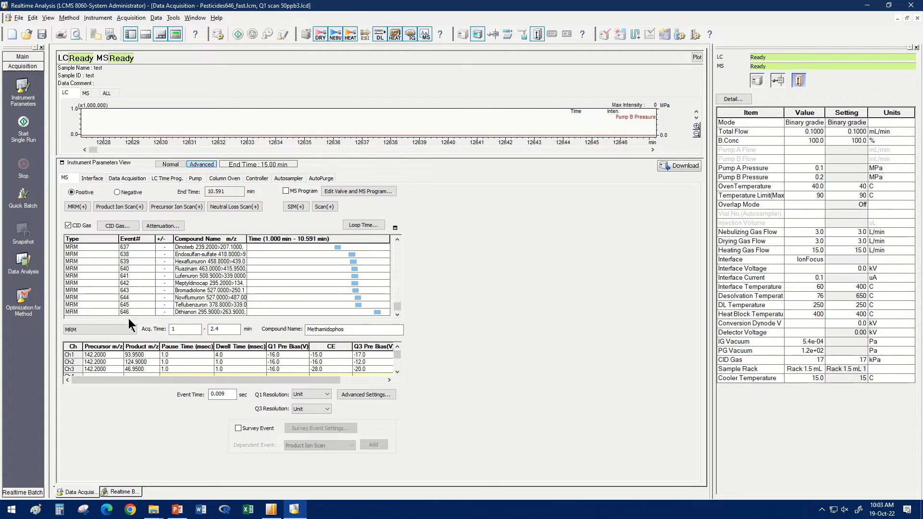
pyautogui.click(172, 180)
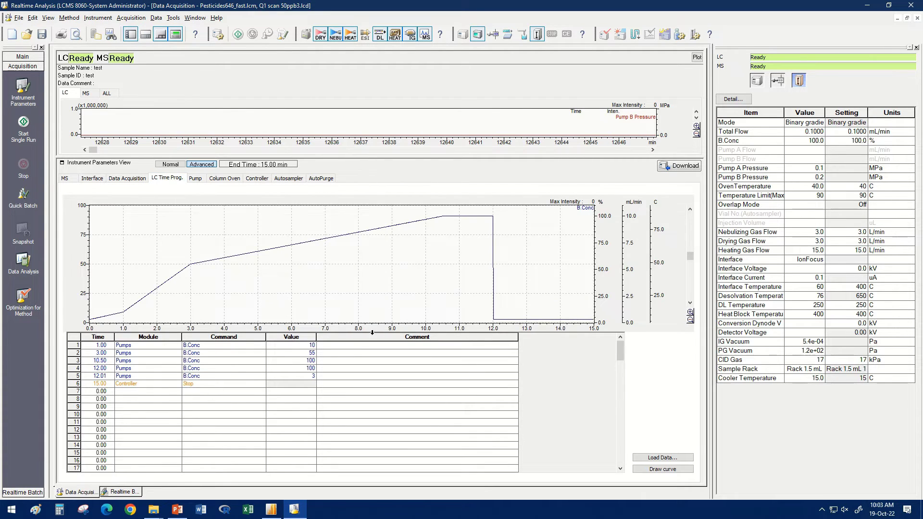
# Review the compound table in the MS data processing parameters and close the dialog
pyautogui.click(69, 17)
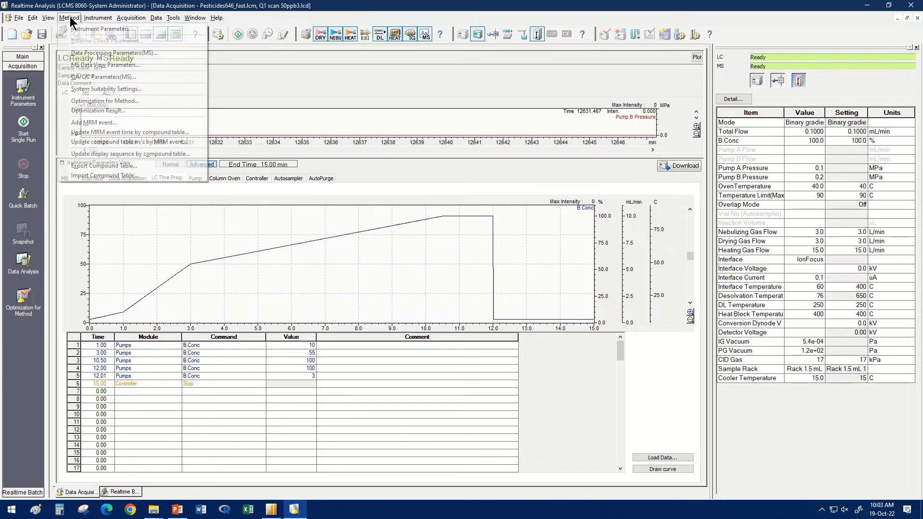
pyautogui.click(81, 56)
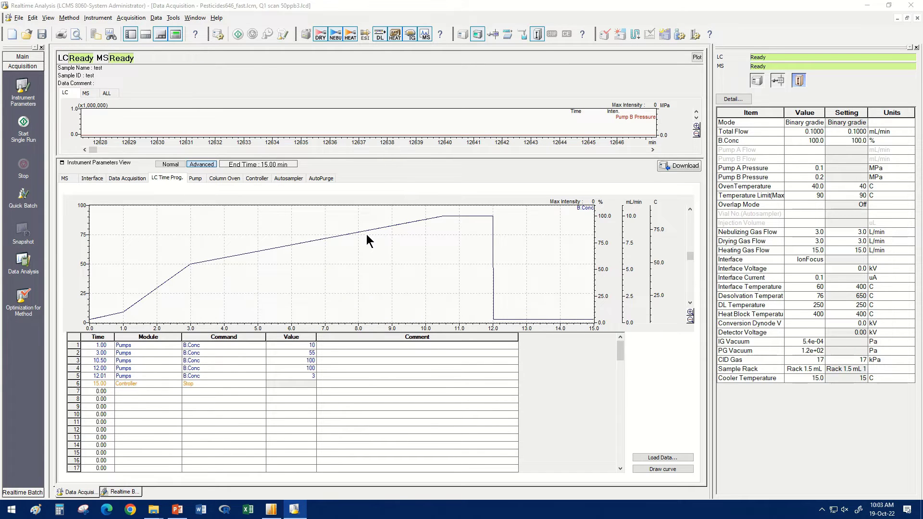
pyautogui.click(421, 141)
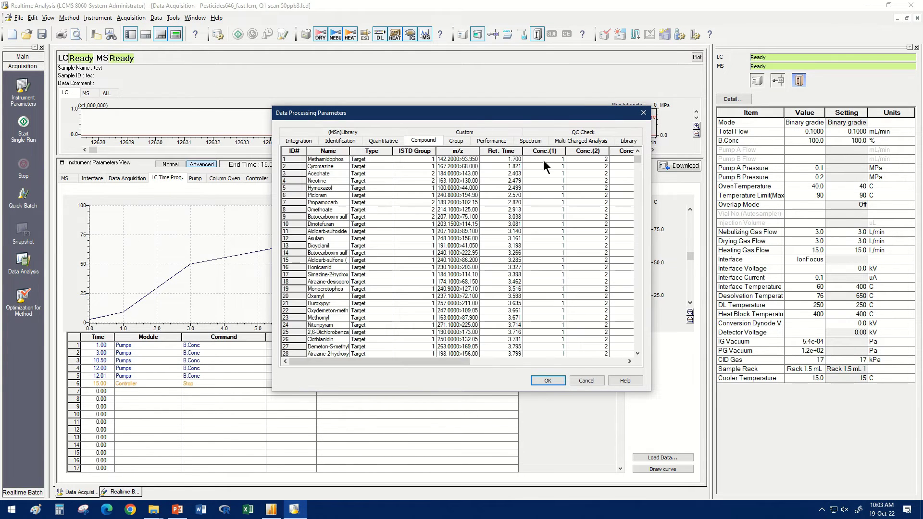
pyautogui.moveTo(636, 160)
pyautogui.mouseDown()
pyautogui.moveTo(647, 269)
pyautogui.moveTo(637, 357)
pyautogui.mouseUp()
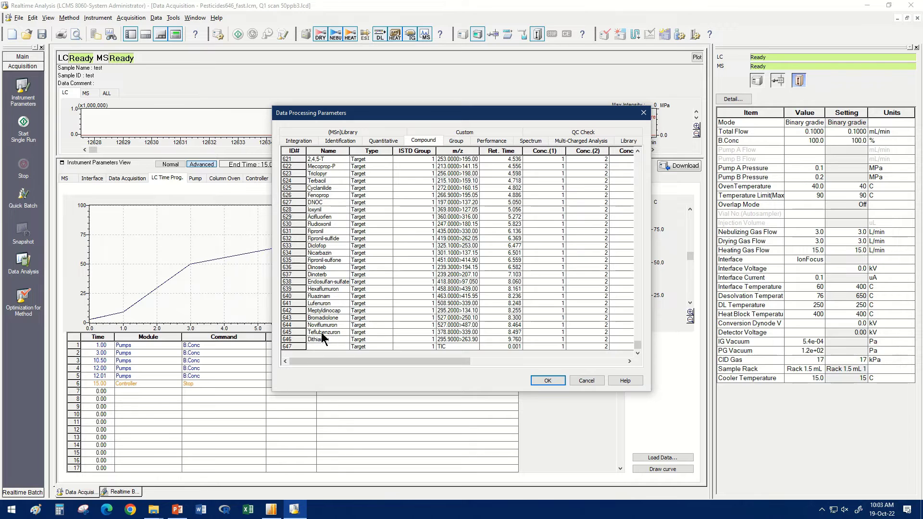
pyautogui.click(541, 379)
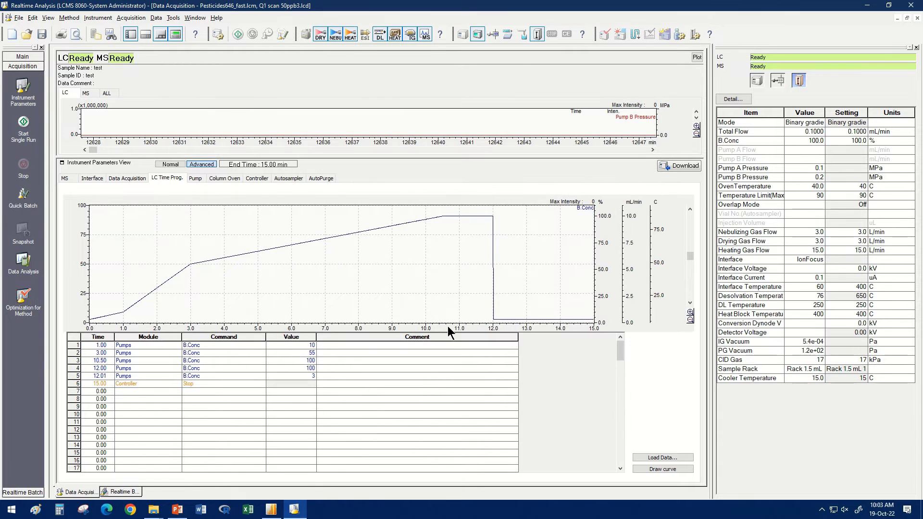
# Set up a single run named Pesticide standard, carrying the name into Sample ID and Data File
pyautogui.click(23, 122)
pyautogui.write('Pestic')
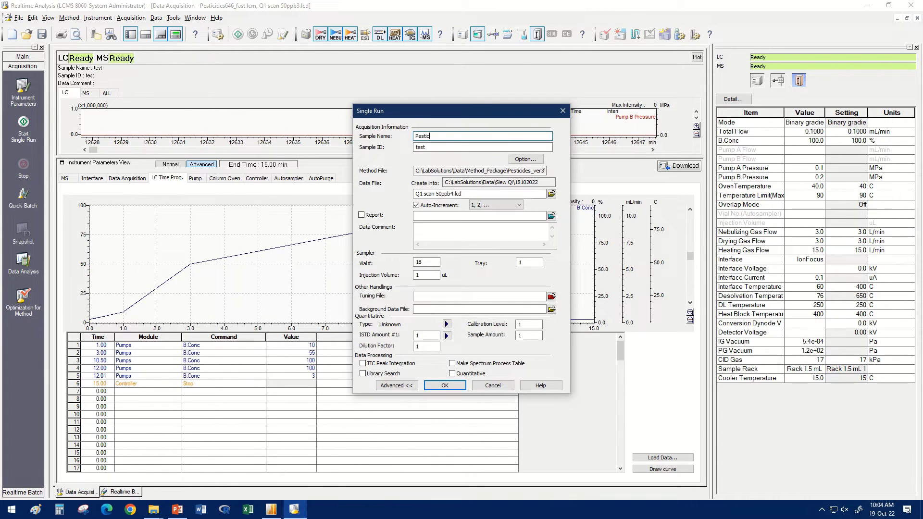
pyautogui.write('ide standard')
pyautogui.click(481, 147)
pyautogui.write('Pesticide standard')
pyautogui.click(481, 193)
pyautogui.write('Pesticide stand')
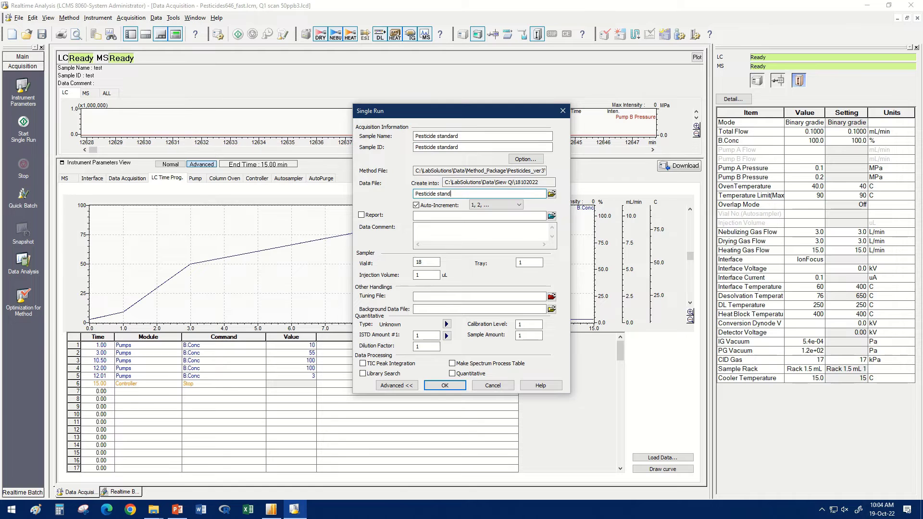
pyautogui.write('screening')
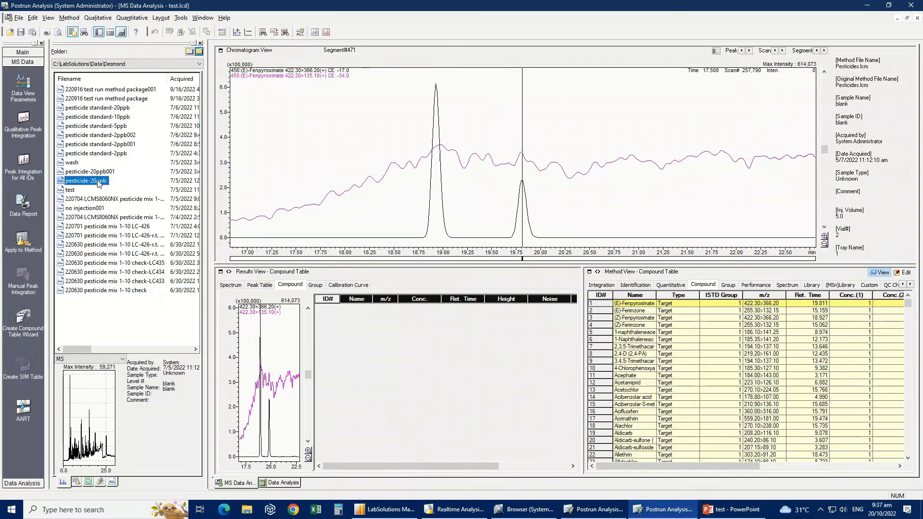
# Load the pesticide-20ppb data and browse compound results such as Cloquintocet
pyautogui.click(456, 330)
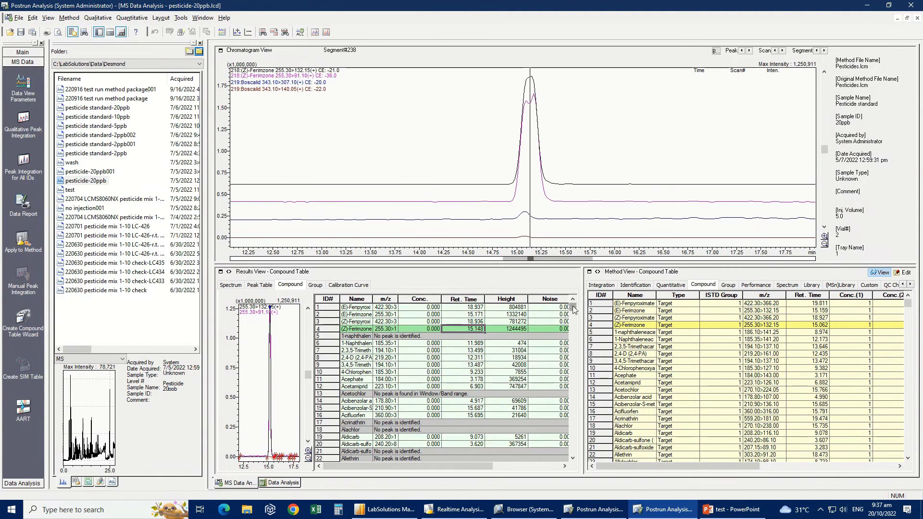
pyautogui.scroll(-10, 457, 330)
pyautogui.click(420, 321)
pyautogui.moveTo(573, 337); pyautogui.dragTo(572, 416)
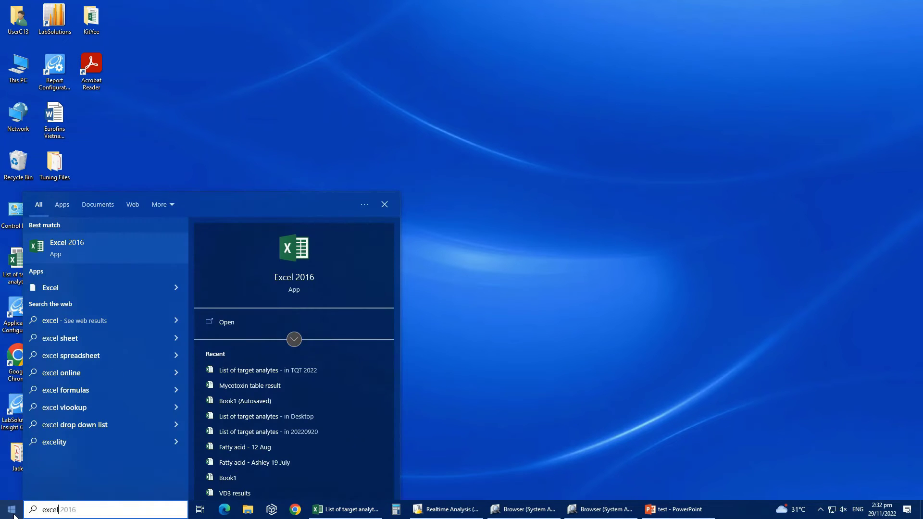
# Start Excel and browse to LabSolutions\Data\Method_Package\Pesticides_ver3 for a file
pyautogui.click(95, 249)
pyautogui.click(412, 96)
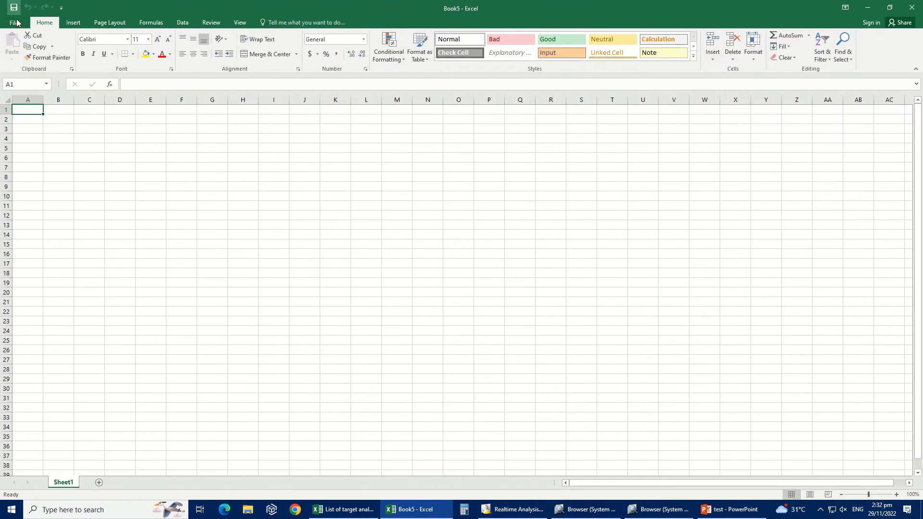
pyautogui.click(18, 20)
pyautogui.click(115, 183)
pyautogui.doubleClick(108, 110)
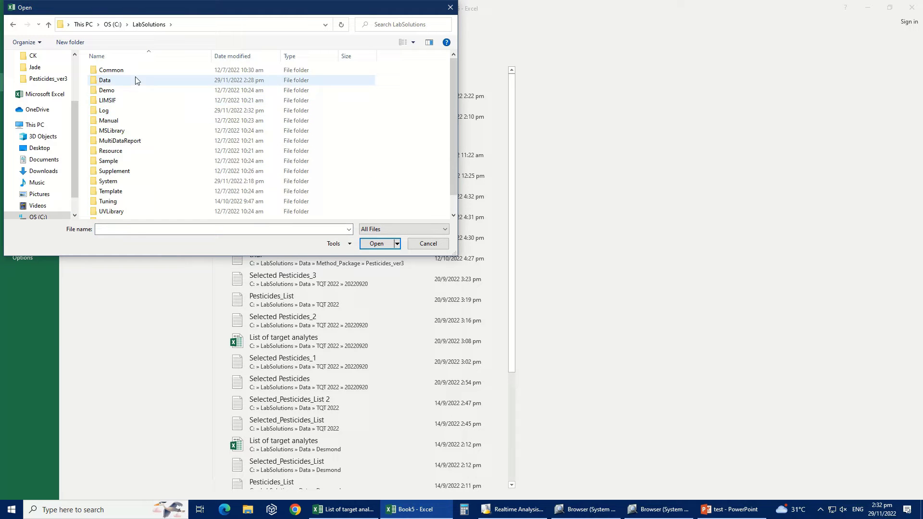
pyautogui.doubleClick(105, 80)
pyautogui.doubleClick(127, 172)
pyautogui.doubleClick(120, 70)
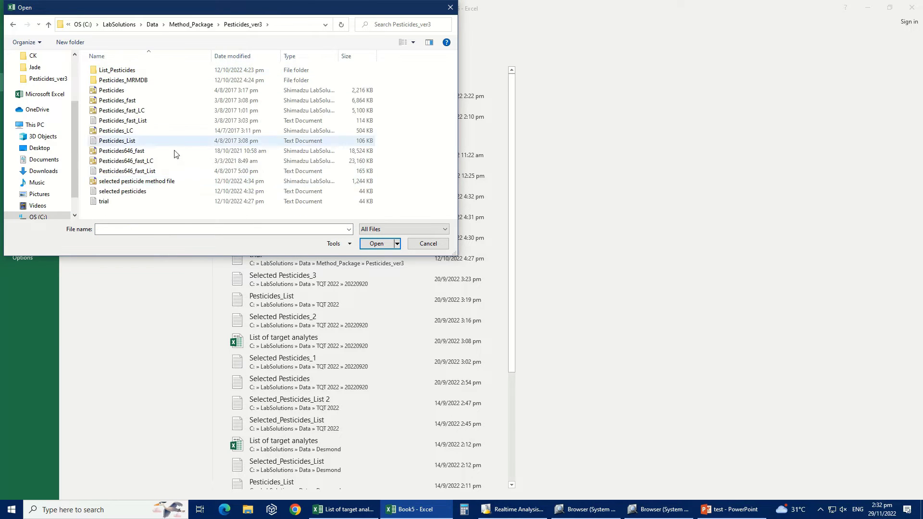
# Import Pesticides646_fast_List with default Text Import settings and inspect the m/z and retention time columns
pyautogui.click(155, 171)
pyautogui.click(376, 243)
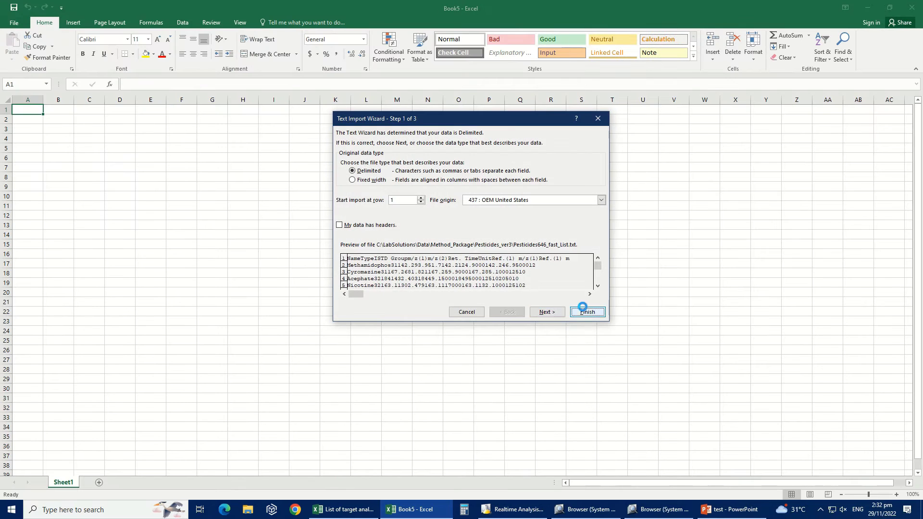
pyautogui.click(588, 310)
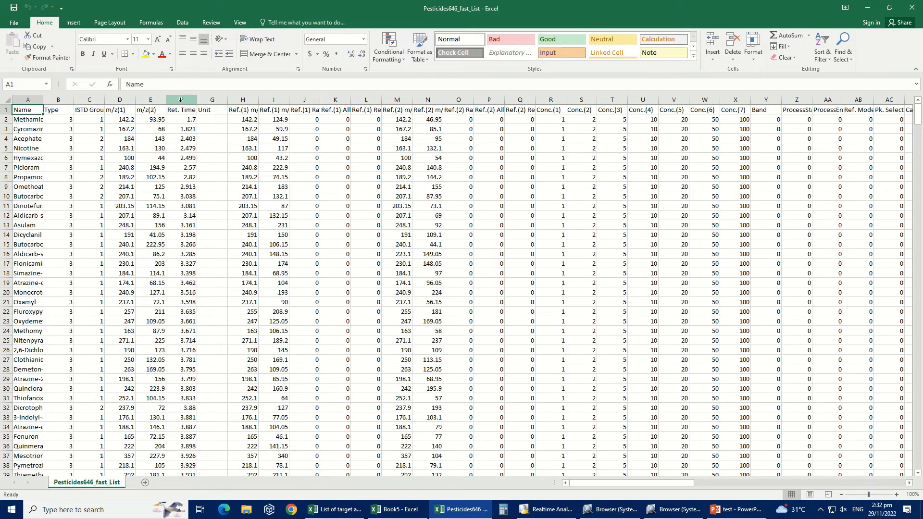
pyautogui.click(120, 100)
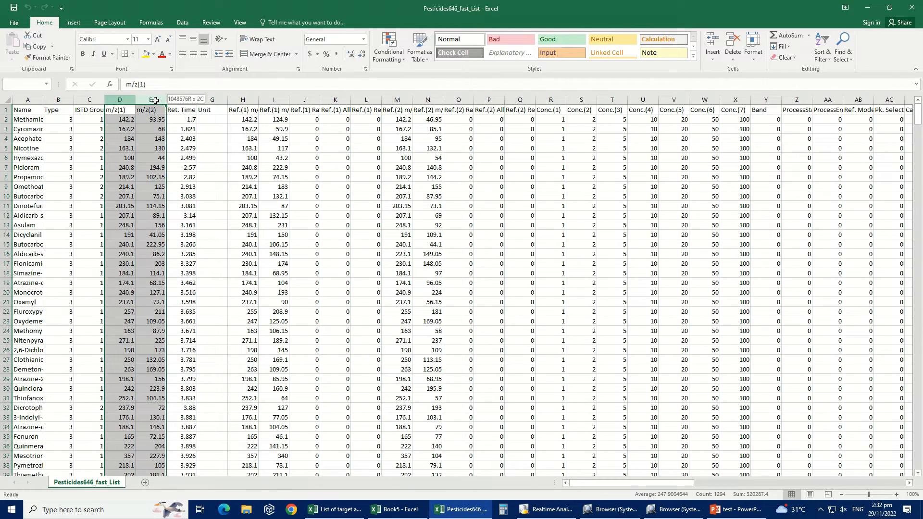
pyautogui.moveTo(122, 100); pyautogui.dragTo(191, 105)
pyautogui.click(428, 167)
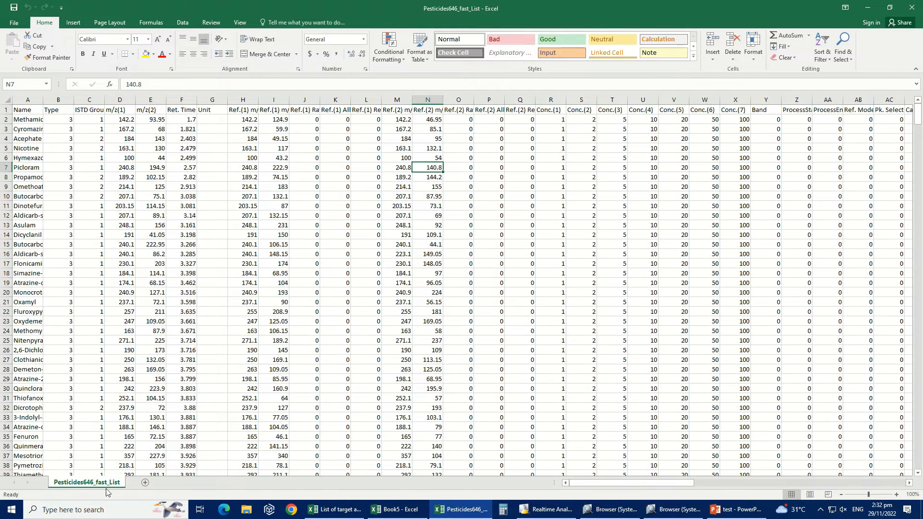
# Add Sheet1, paste the target analyte names into column A and fill Retained down column B
pyautogui.click(145, 483)
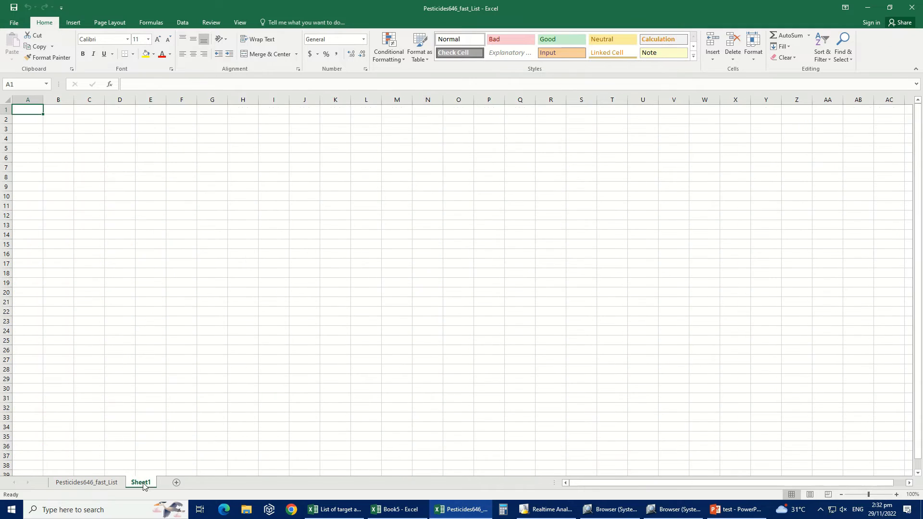
pyautogui.click(346, 509)
pyautogui.moveTo(461, 509)
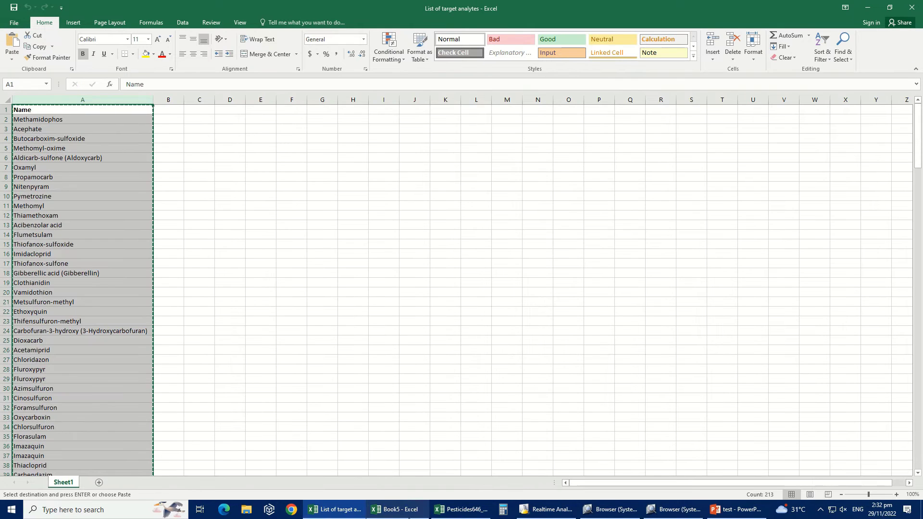
pyautogui.click(471, 509)
pyautogui.hotkey('ctrl', 'v')
pyautogui.click(169, 119)
pyautogui.write('Retained')
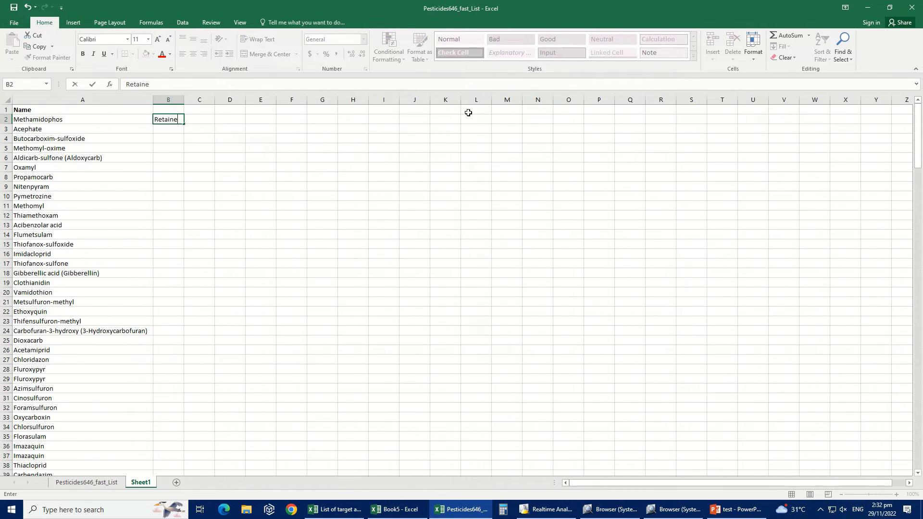
pyautogui.press('Tab')
pyautogui.click(175, 119)
pyautogui.doubleClick(183, 123)
# Insert an empty column B before Type on the fast list and widen column A
pyautogui.click(87, 482)
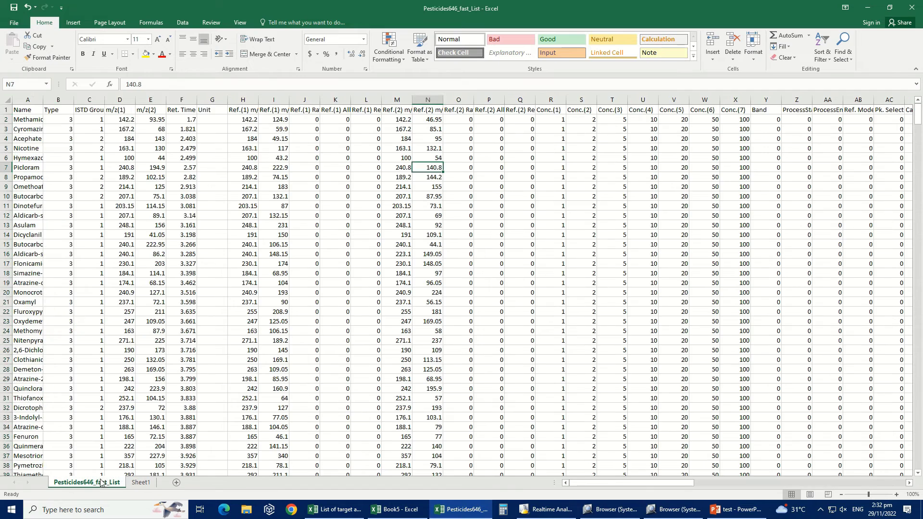
pyautogui.click(58, 100)
pyautogui.rightClick(62, 102)
pyautogui.click(84, 170)
pyautogui.doubleClick(43, 100)
# Enter =VLOOKUP(A2,Sheet1!A:B,2,0) in B2 of the fast list
pyautogui.click(175, 119)
pyautogui.write('=vloo')
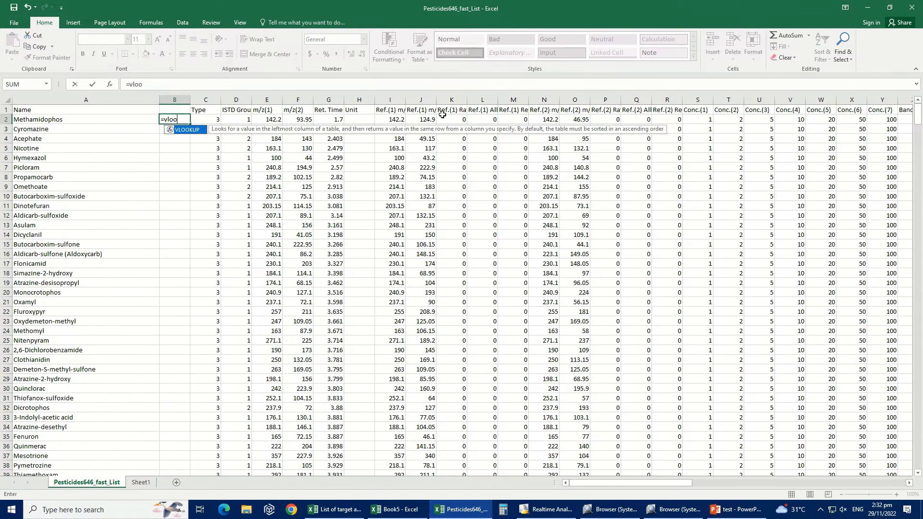
pyautogui.write('kup(')
pyautogui.click(43, 119)
pyautogui.write(',Sheet1!')
pyautogui.click(141, 482)
pyautogui.moveTo(82, 100); pyautogui.dragTo(170, 100)
pyautogui.click(190, 84)
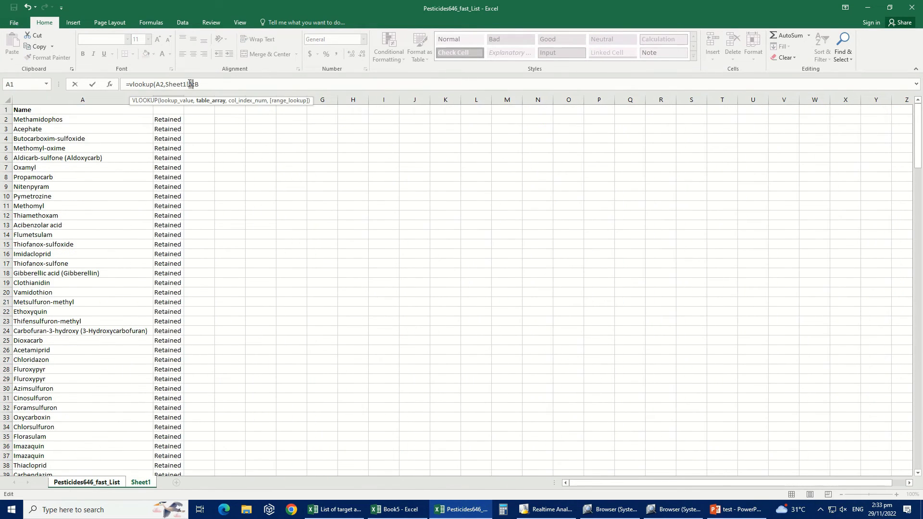
pyautogui.write(',2,0)')
pyautogui.press('Return')
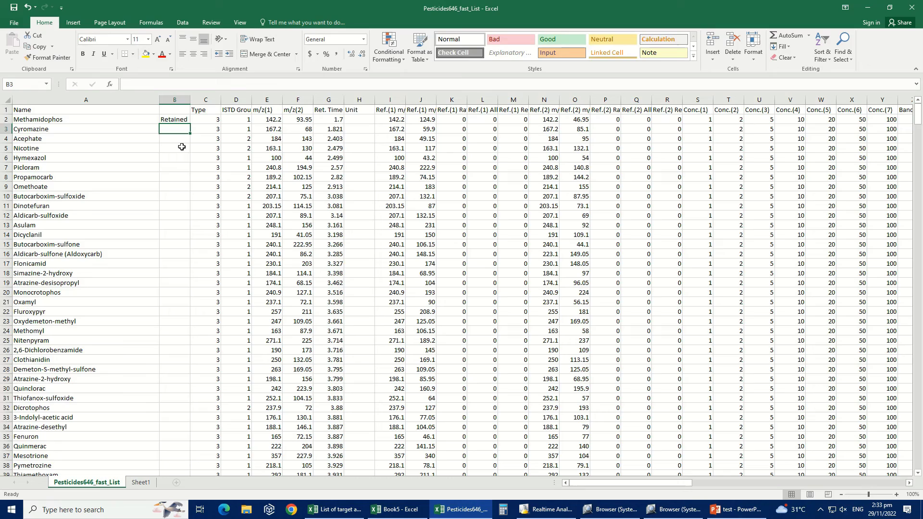
# Copy the lookup formula down column B and sort the table by column B
pyautogui.click(174, 119)
pyautogui.doubleClick(190, 124)
pyautogui.click(87, 158)
pyautogui.click(182, 23)
pyautogui.click(308, 47)
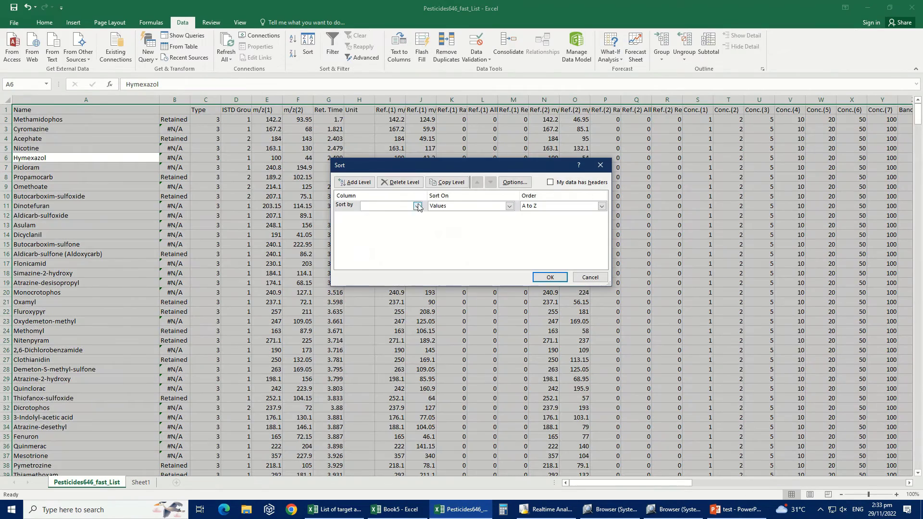
pyautogui.click(417, 206)
pyautogui.click(398, 217)
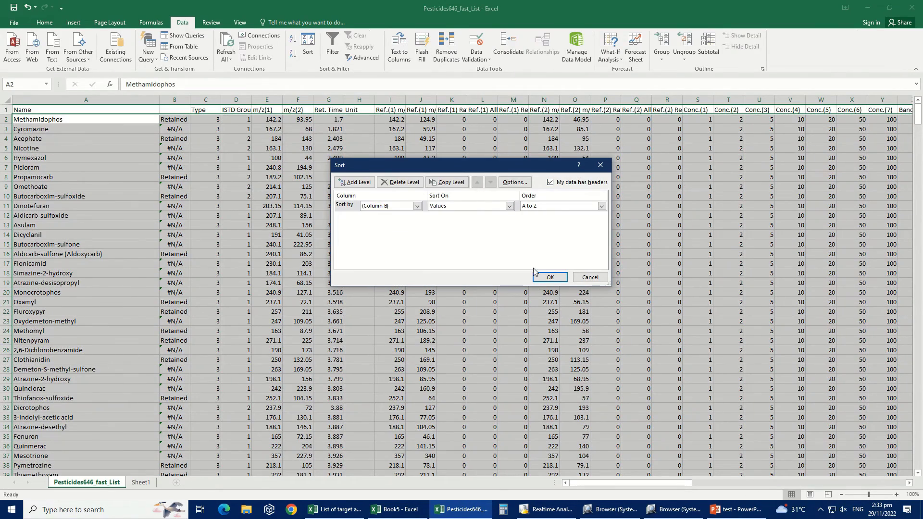
pyautogui.click(549, 277)
pyautogui.scroll(-19, 181, 196)
pyautogui.scroll(-20, 181, 196)
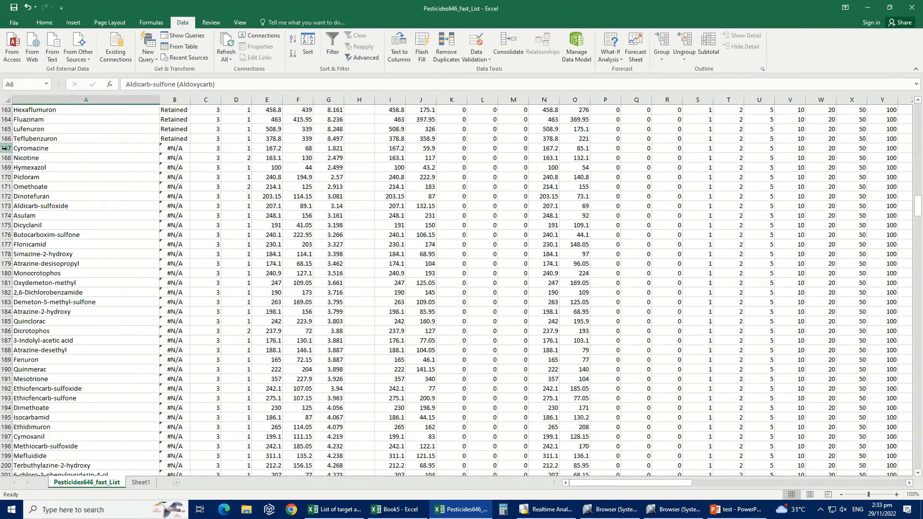
pyautogui.moveTo(7, 147); pyautogui.dragTo(7, 469)
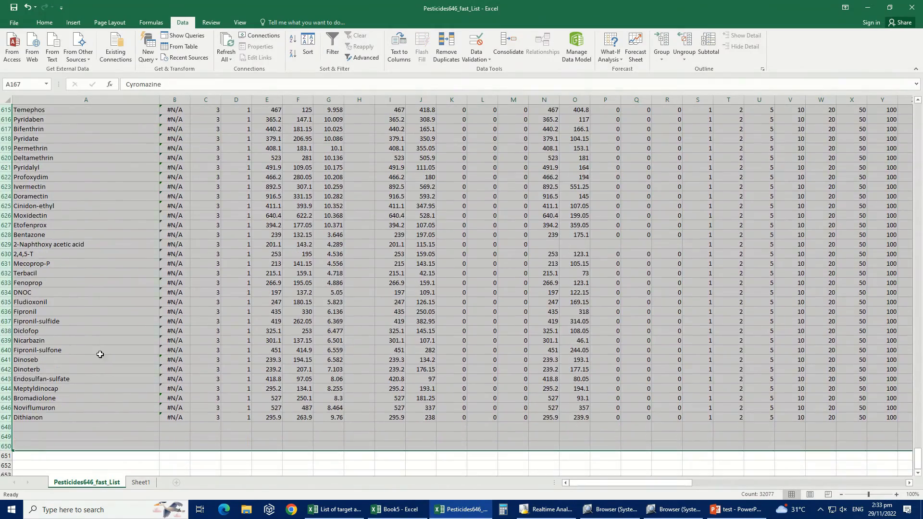
# Delete the selected rows showing #N/A
pyautogui.rightClick(101, 359)
pyautogui.click(126, 303)
pyautogui.scroll(20, 177, 350)
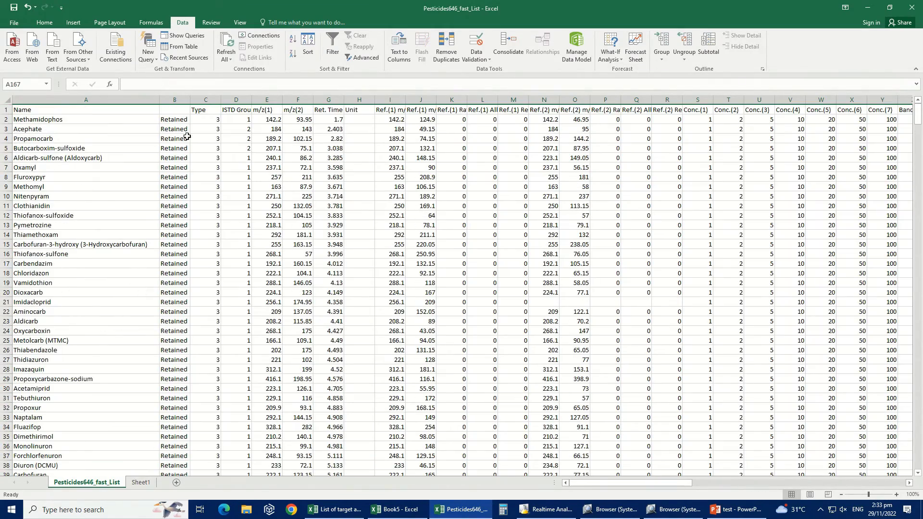
# Delete helper column B and the Sheet1 worksheet
pyautogui.rightClick(174, 100)
pyautogui.click(195, 202)
pyautogui.rightClick(140, 482)
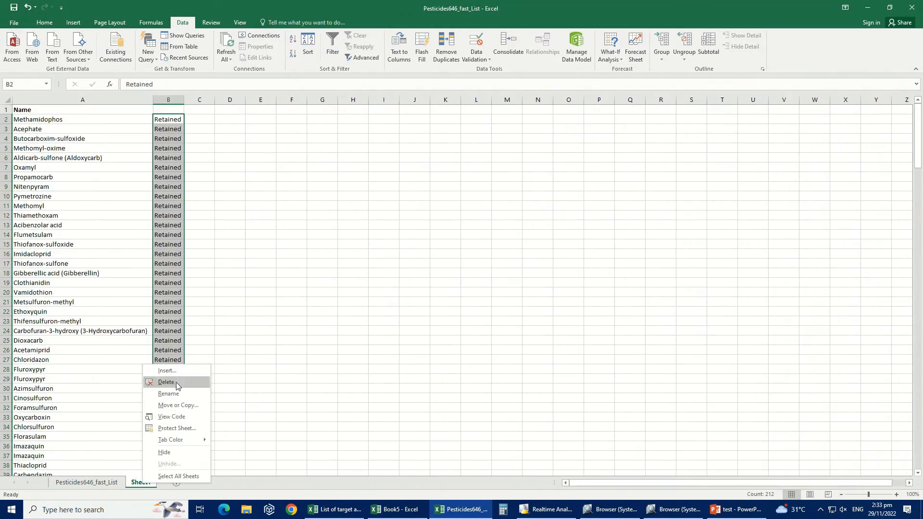
pyautogui.click(175, 383)
pyautogui.click(445, 281)
# Save the list as tab-delimited text Selected pesticides in the LabSolutions folder and close it
pyautogui.click(14, 23)
pyautogui.click(21, 119)
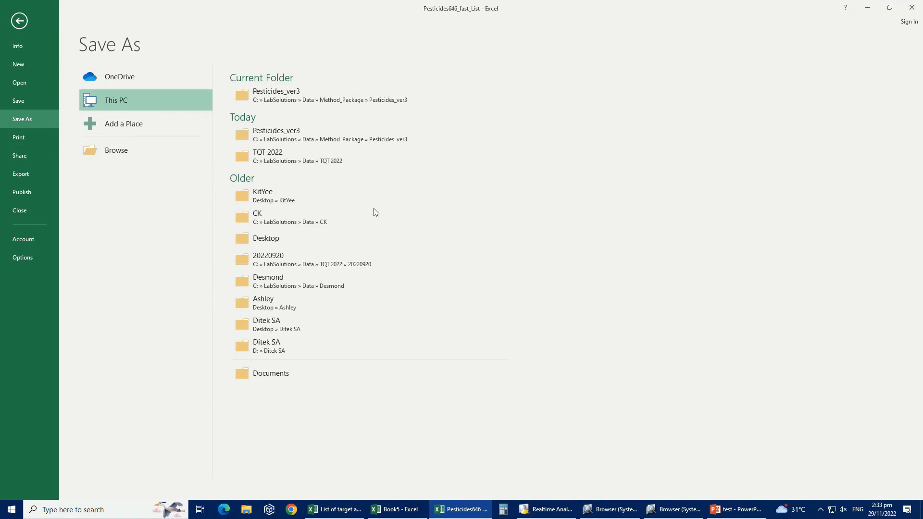
pyautogui.click(116, 150)
pyautogui.click(144, 24)
pyautogui.click(144, 210)
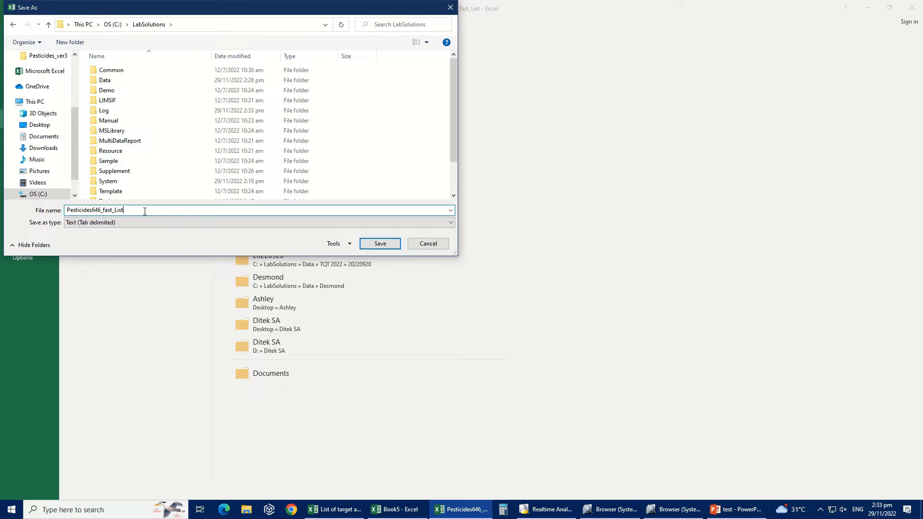
pyautogui.doubleClick(88, 209)
pyautogui.write('Selected pesticides')
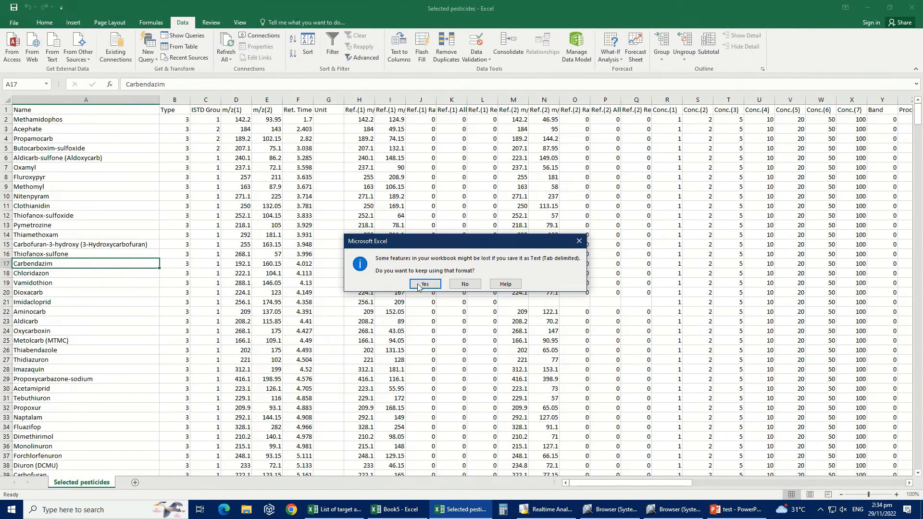
pyautogui.click(425, 287)
pyautogui.hotkey('ctrl', 'w')
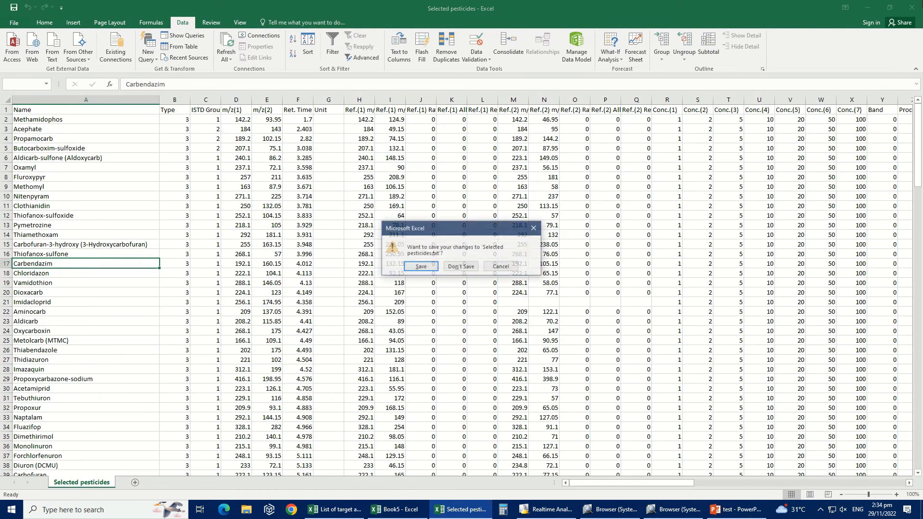
# Load Pesticides646_fast_LC from Data > Method_Package > Pesticides_ver3 in LabSolutions
pyautogui.click(421, 266)
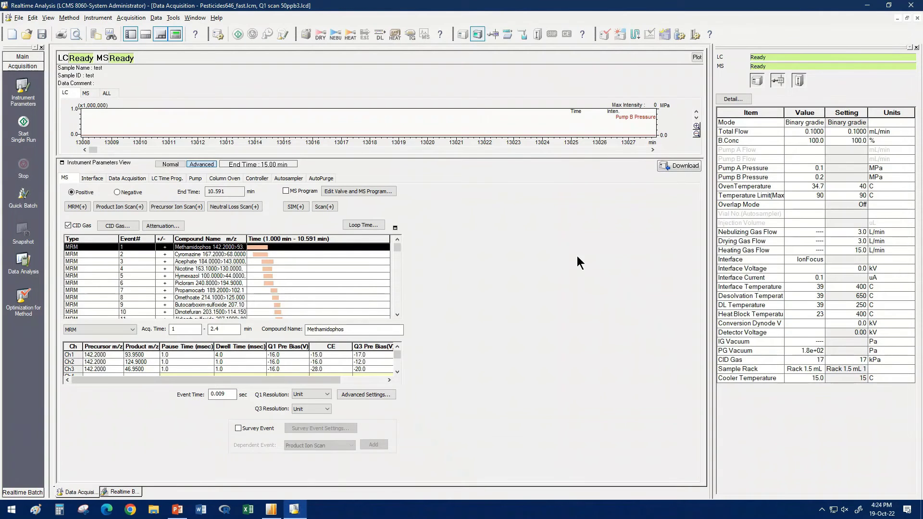
pyautogui.click(18, 17)
pyautogui.click(32, 36)
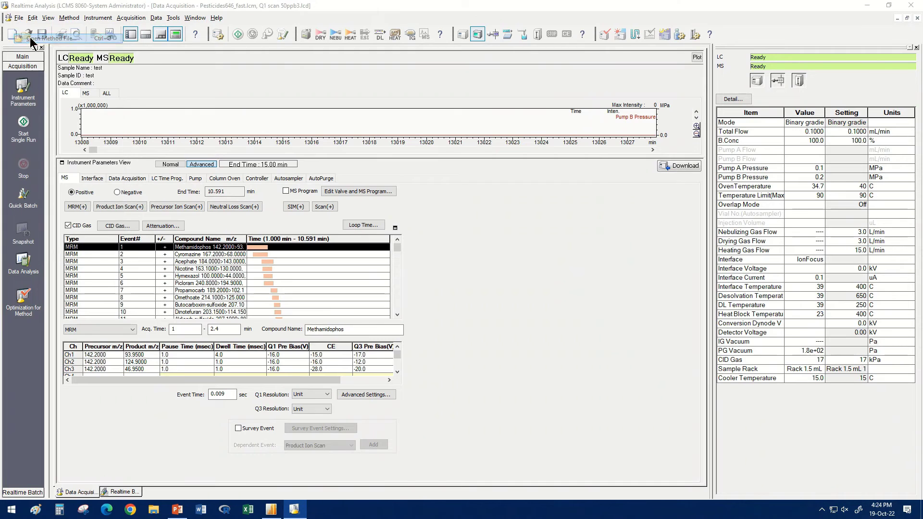
pyautogui.click(523, 171)
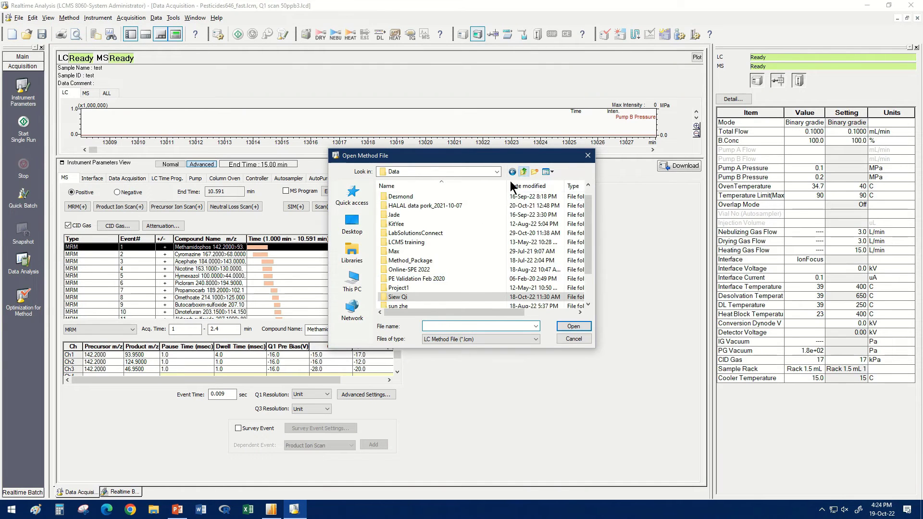
pyautogui.doubleClick(418, 266)
pyautogui.doubleClick(432, 226)
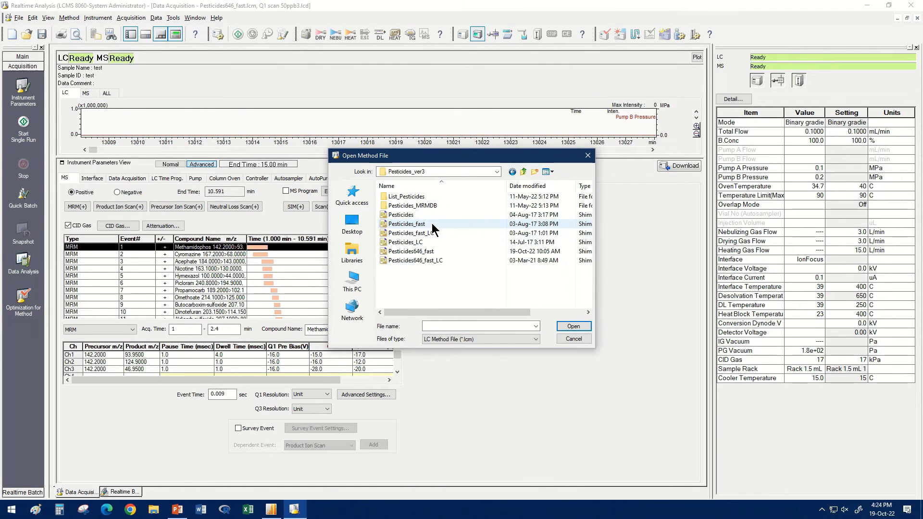
pyautogui.doubleClick(439, 265)
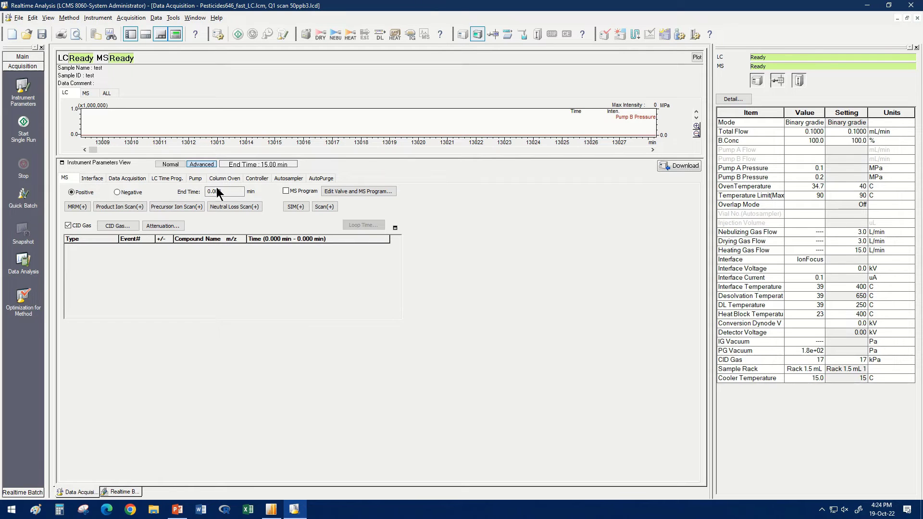
# Review the LC Time Prog. gradient and return to the MS event settings
pyautogui.click(167, 178)
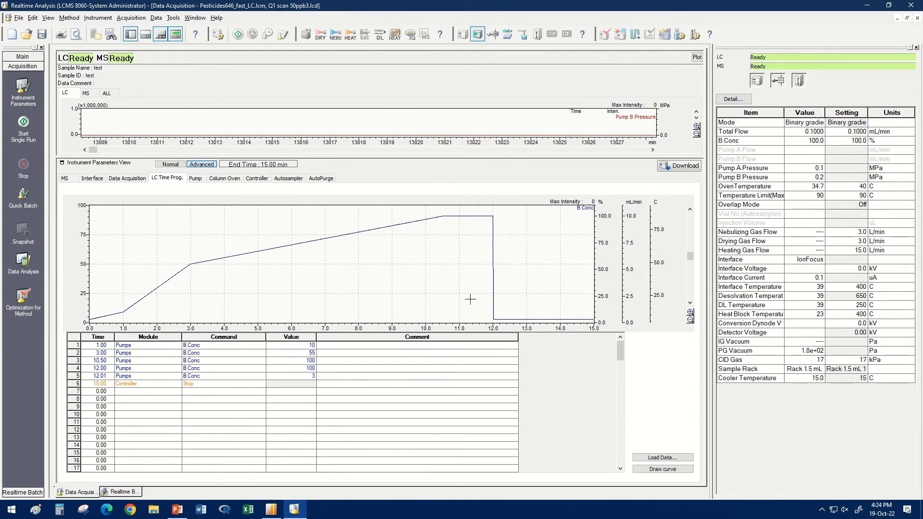
pyautogui.click(65, 179)
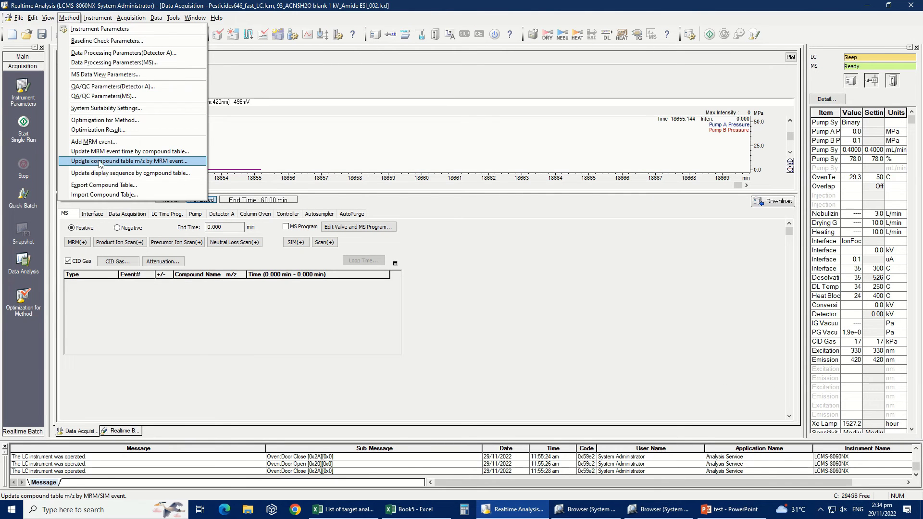
# Import the Selected pesticides compound table from the LabSolutions folder into the MRM events
pyautogui.click(105, 195)
pyautogui.click(533, 172)
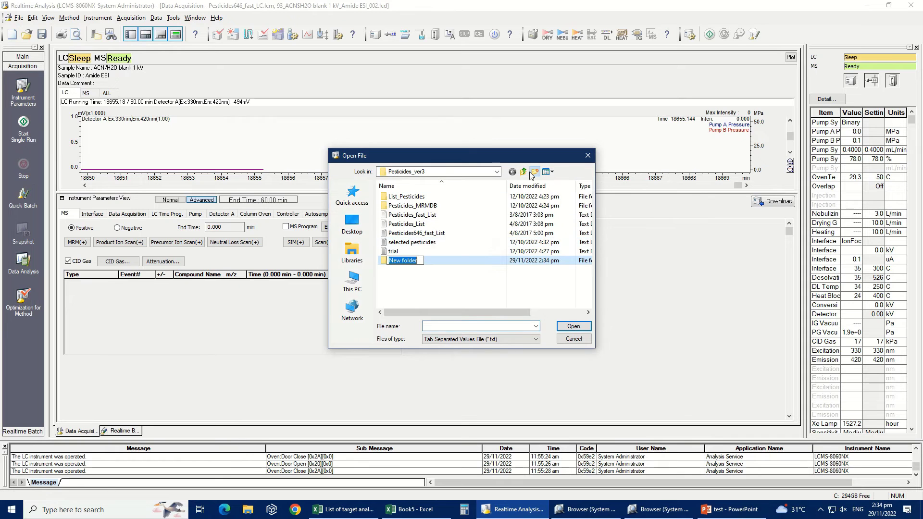
pyautogui.click(521, 170)
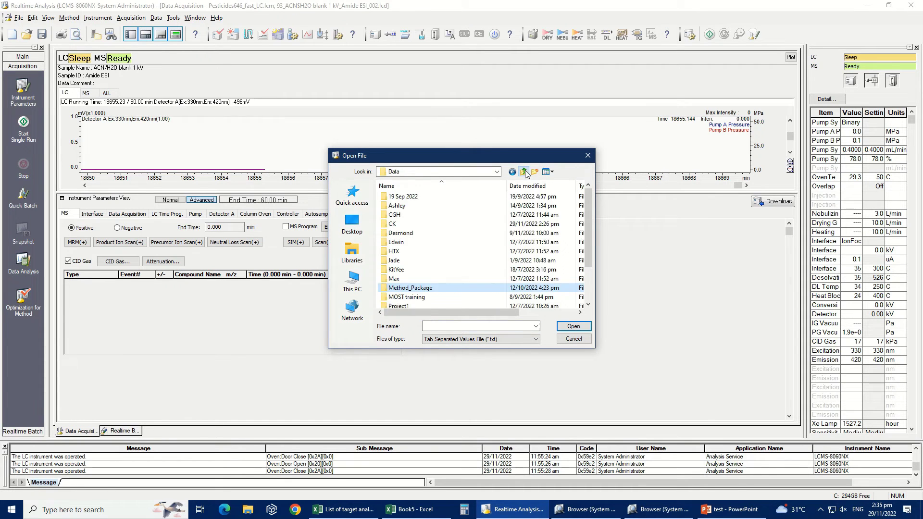
pyautogui.scroll(-2, 441, 252)
pyautogui.scroll(-1, 441, 252)
pyautogui.click(412, 296)
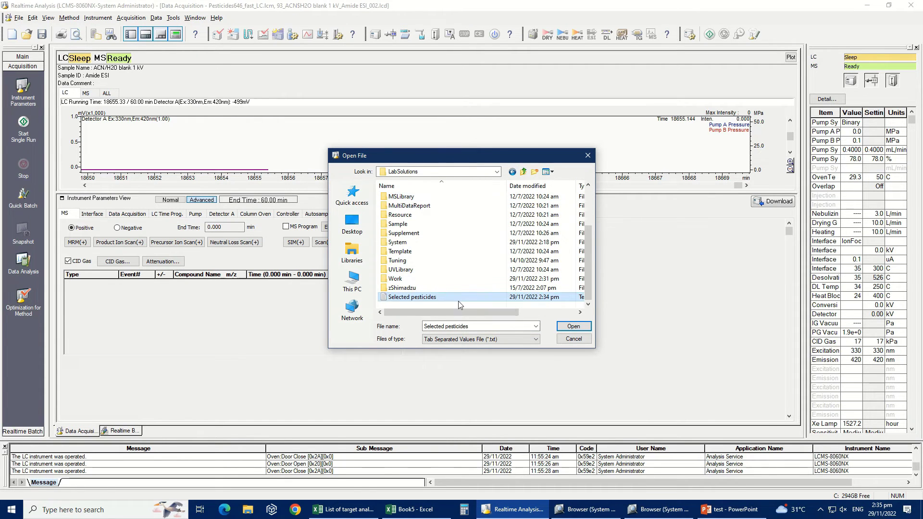
pyautogui.click(573, 328)
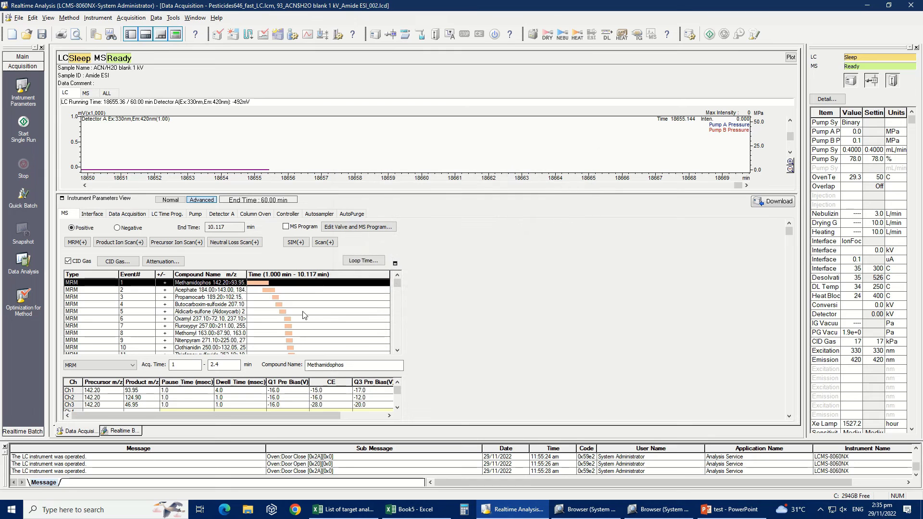
pyautogui.scroll(-7, 306, 298)
pyautogui.scroll(-7, 305, 298)
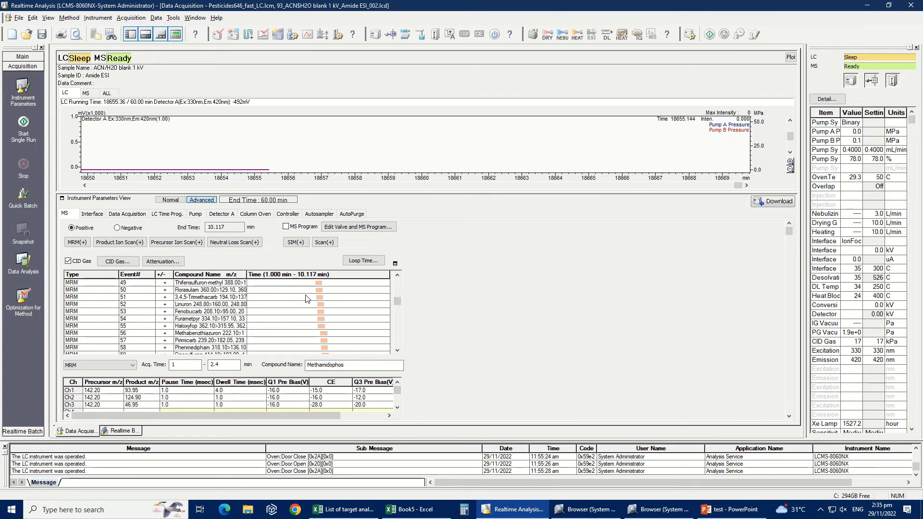
pyautogui.scroll(-7, 305, 298)
pyautogui.scroll(-6, 305, 299)
pyautogui.scroll(-5, 305, 299)
pyautogui.scroll(-5, 305, 299)
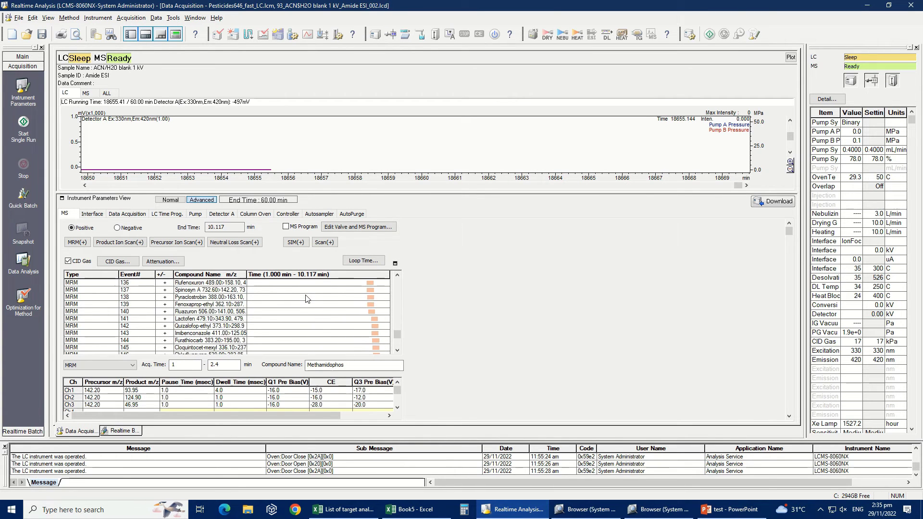
pyautogui.scroll(-5, 307, 311)
pyautogui.scroll(-5, 308, 320)
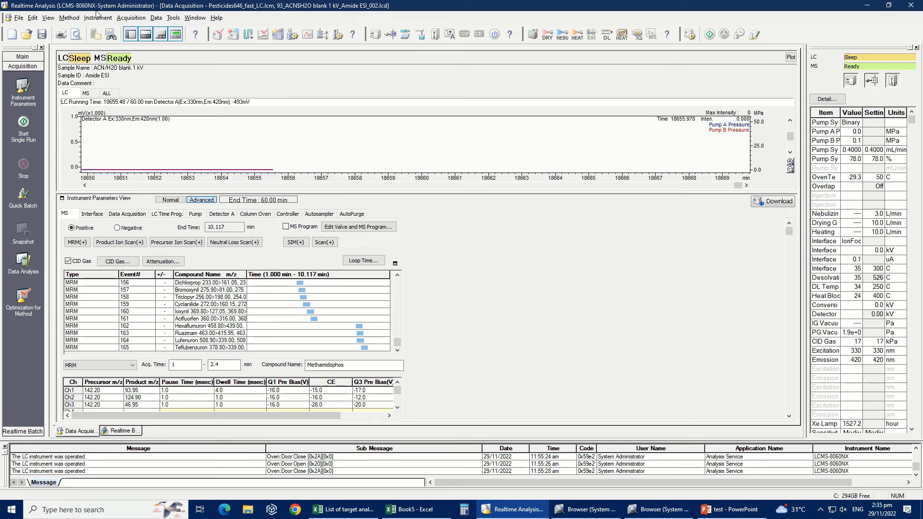
# Import MRM events from the 'Pesticides not found in Method Package' method in the Data folder
pyautogui.click(80, 18)
pyautogui.moveTo(48, 18)
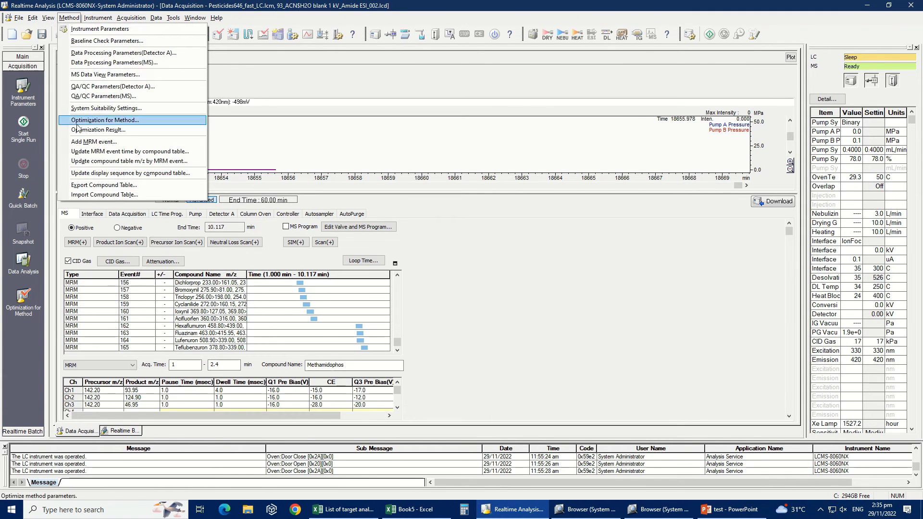
pyautogui.click(126, 145)
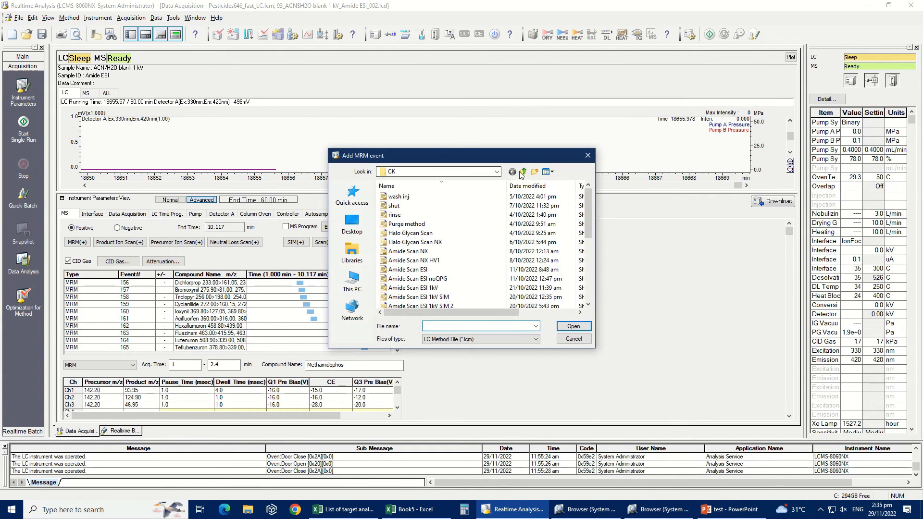
pyautogui.click(524, 172)
pyautogui.scroll(-2, 404, 288)
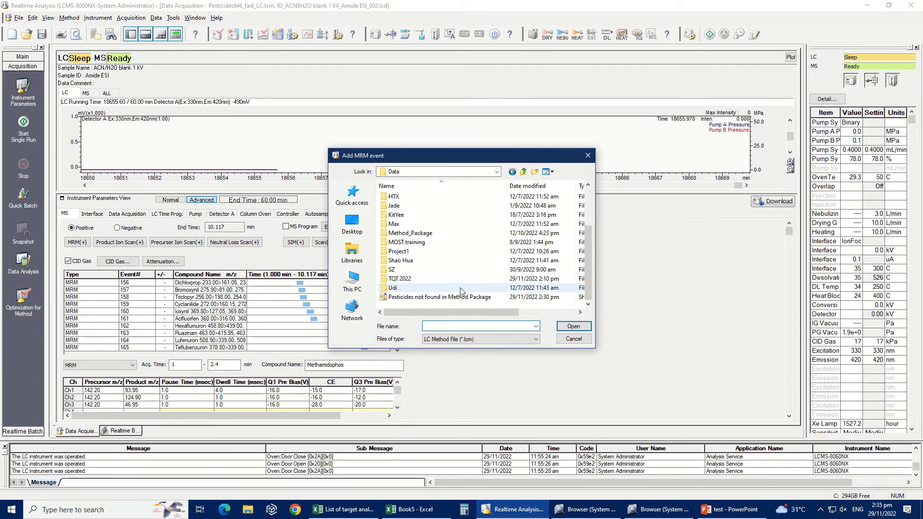
pyautogui.click(393, 298)
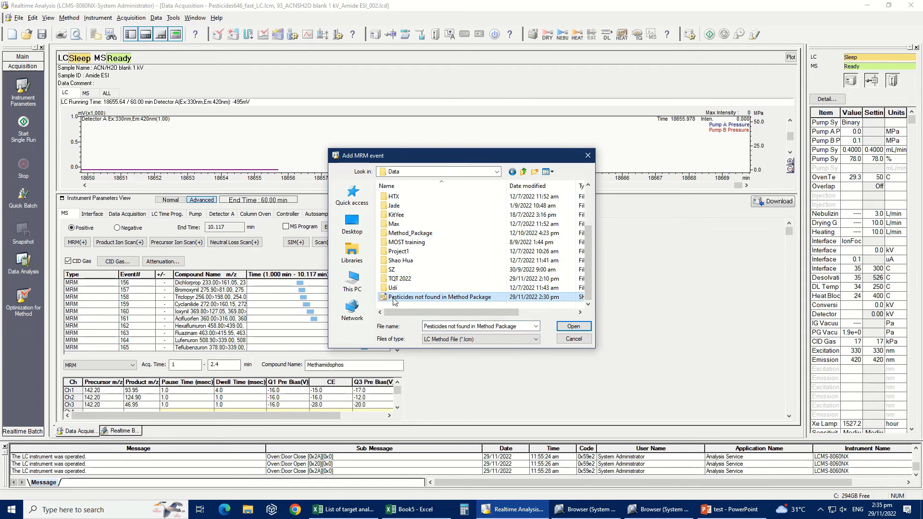
pyautogui.click(574, 327)
pyautogui.scroll(-10, 235, 332)
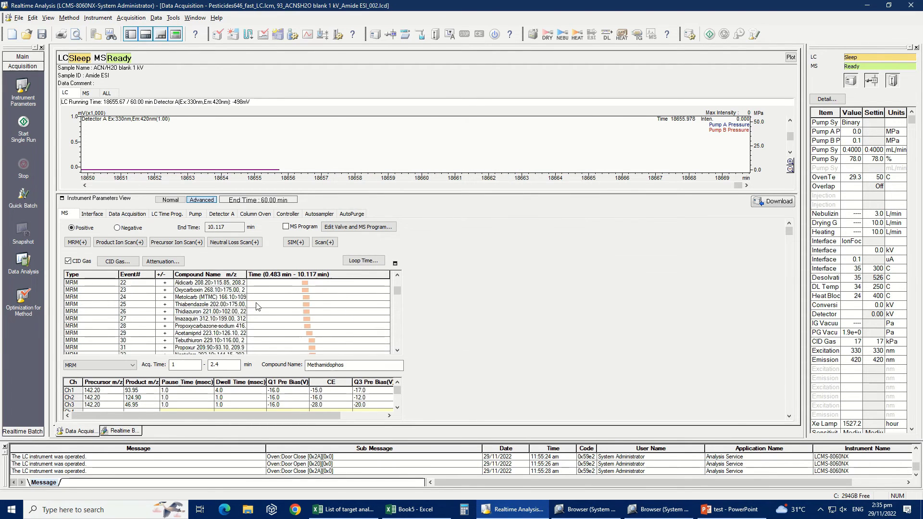
pyautogui.scroll(-10, 246, 321)
pyautogui.scroll(-10, 252, 311)
pyautogui.scroll(-10, 256, 307)
pyautogui.scroll(-10, 256, 307)
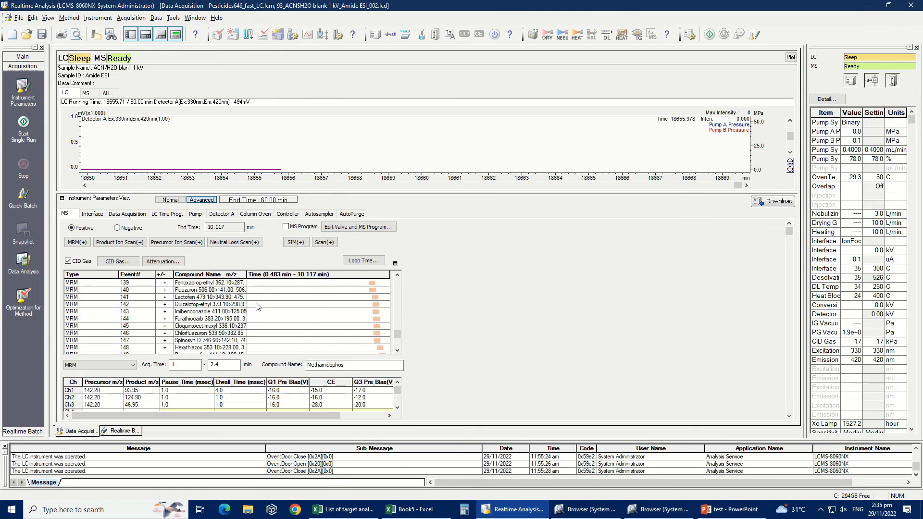
pyautogui.scroll(-5, 256, 306)
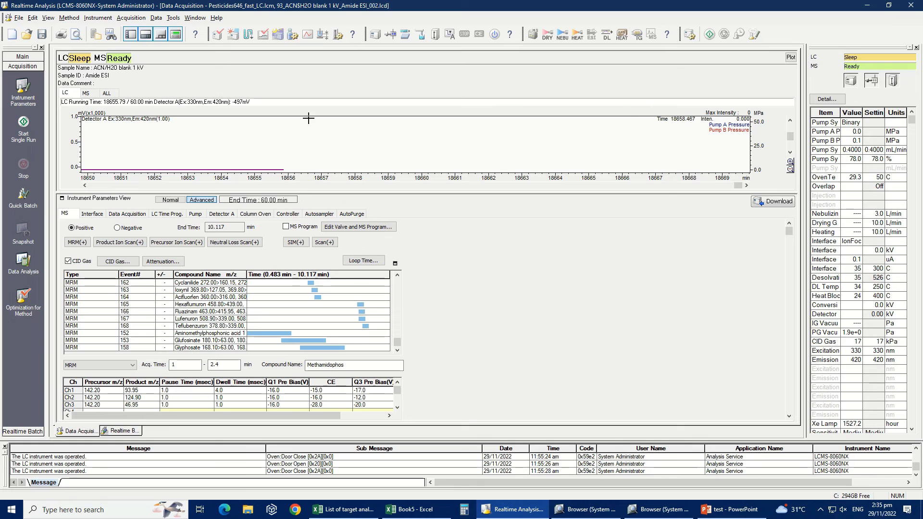
# Save the method as 'Customized Method file for pesticides' in the Data folder
pyautogui.click(18, 18)
pyautogui.click(59, 72)
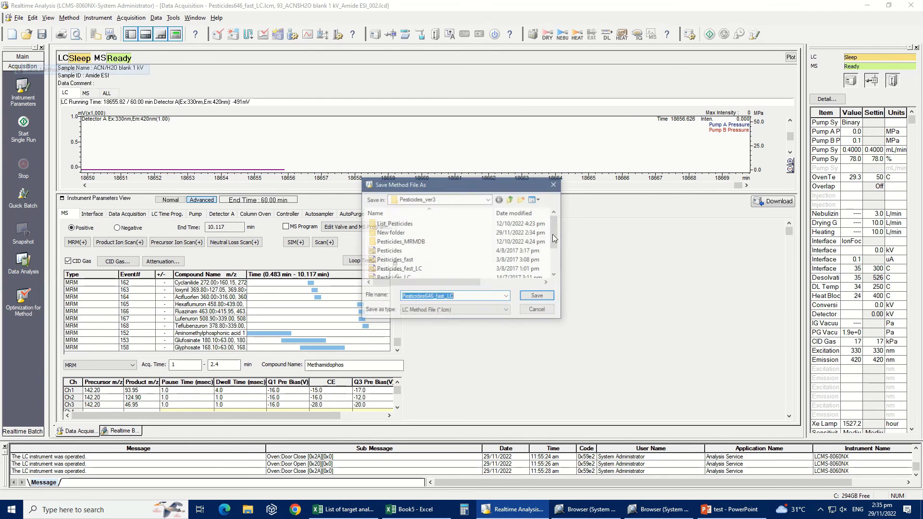
pyautogui.click(511, 199)
pyautogui.click(511, 199)
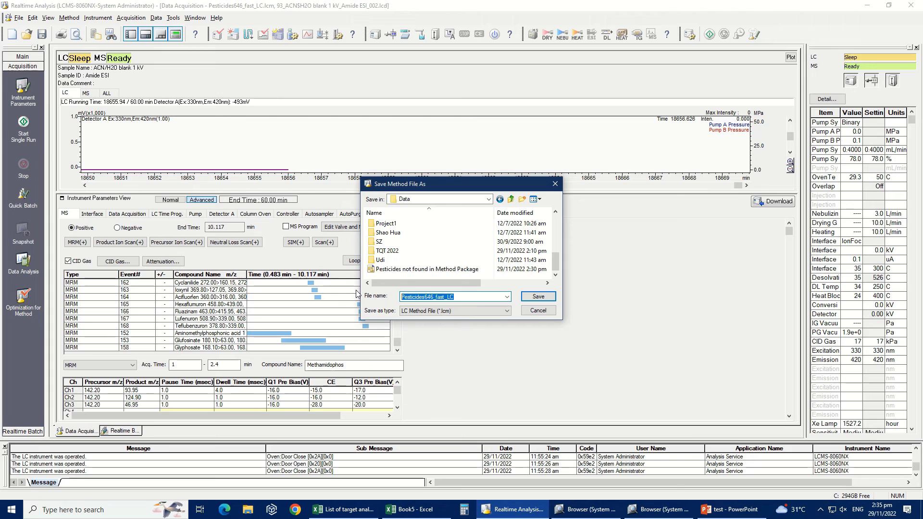
pyautogui.write('Customized')
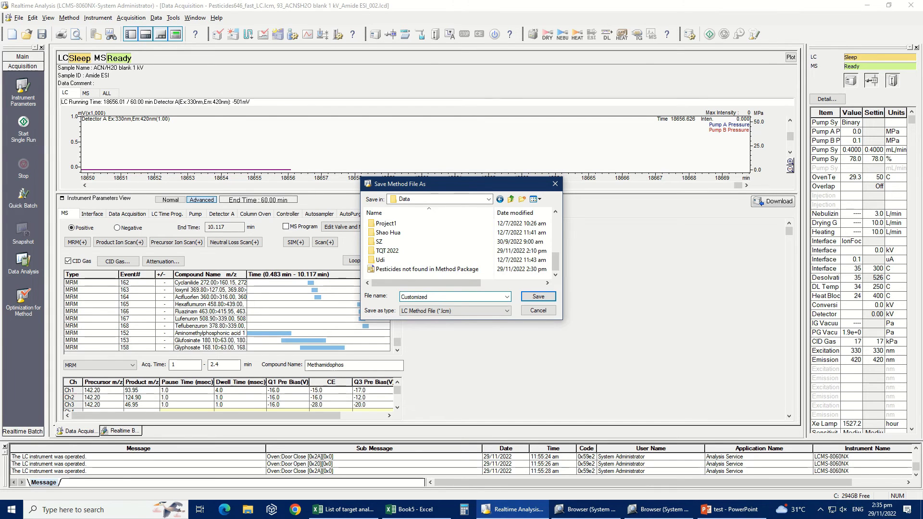
pyautogui.write(' Method file for pesticides')
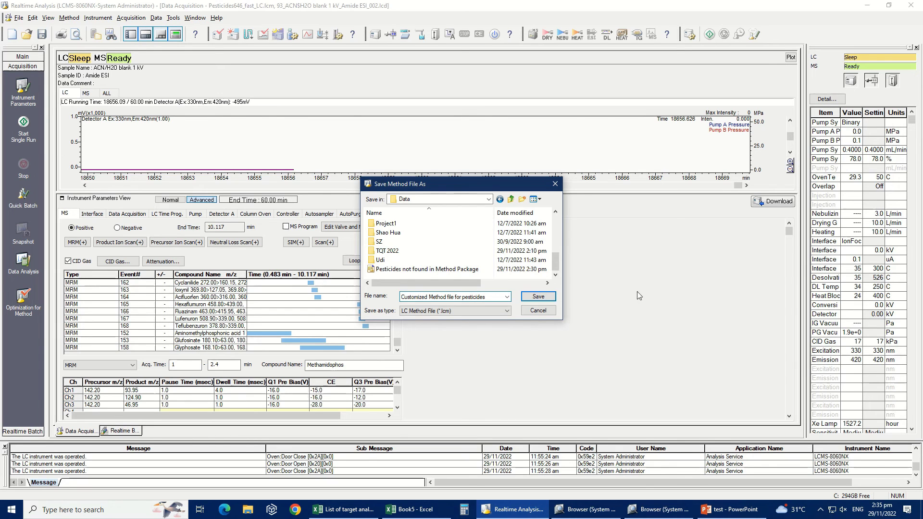
pyautogui.click(528, 296)
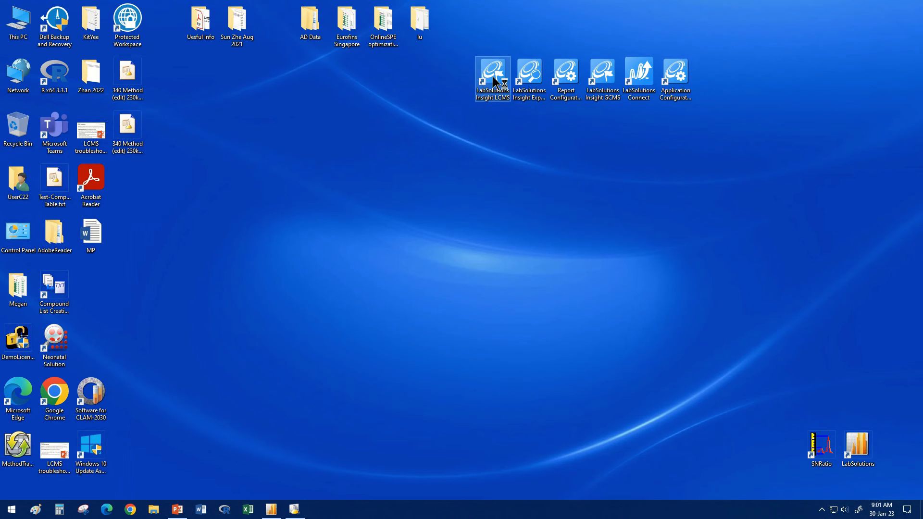
# Launch LabSolutions Insight LCMS and begin choosing the login user
pyautogui.doubleClick(495, 82)
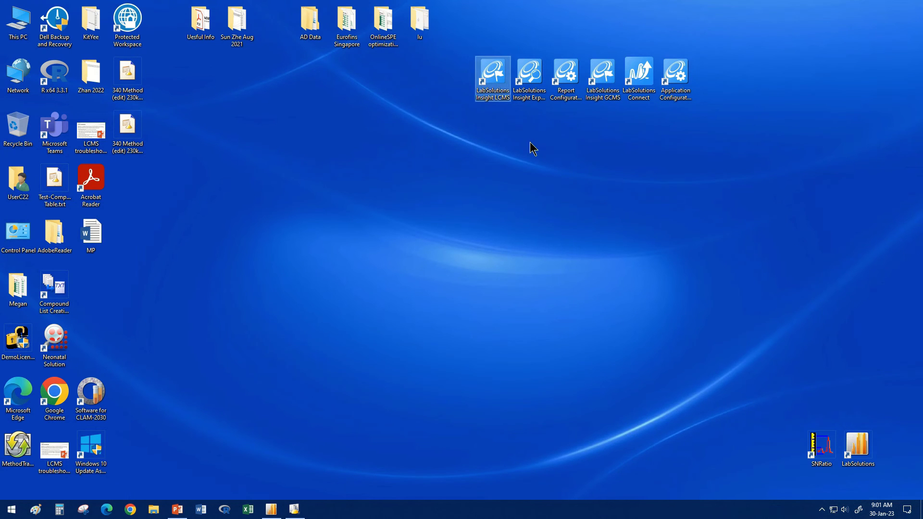
pyautogui.click(620, 155)
# Log in to LabSolutions Insight as the administrator user
pyautogui.click(628, 170)
pyautogui.press('Return')
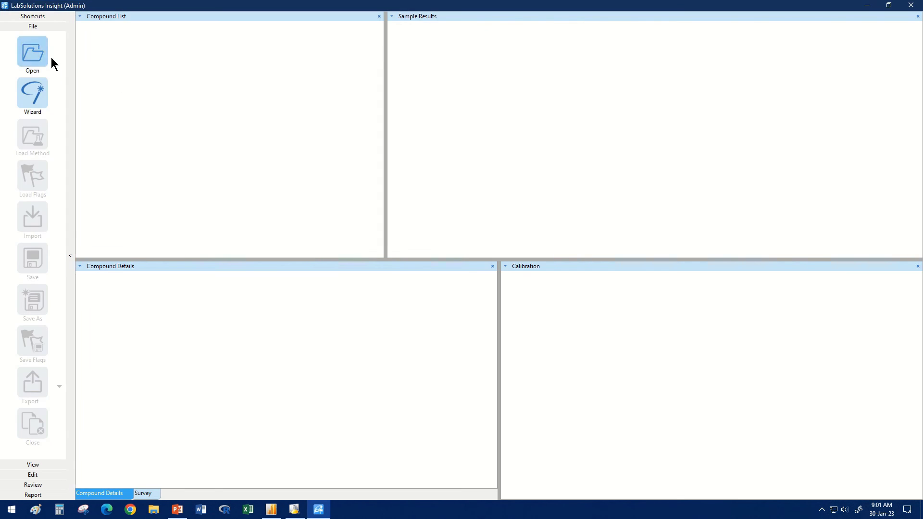
# Load the Pesticide Method Package Batch table and step through its compounds' peaks and calibrations
pyautogui.click(36, 58)
pyautogui.click(415, 240)
pyautogui.click(400, 262)
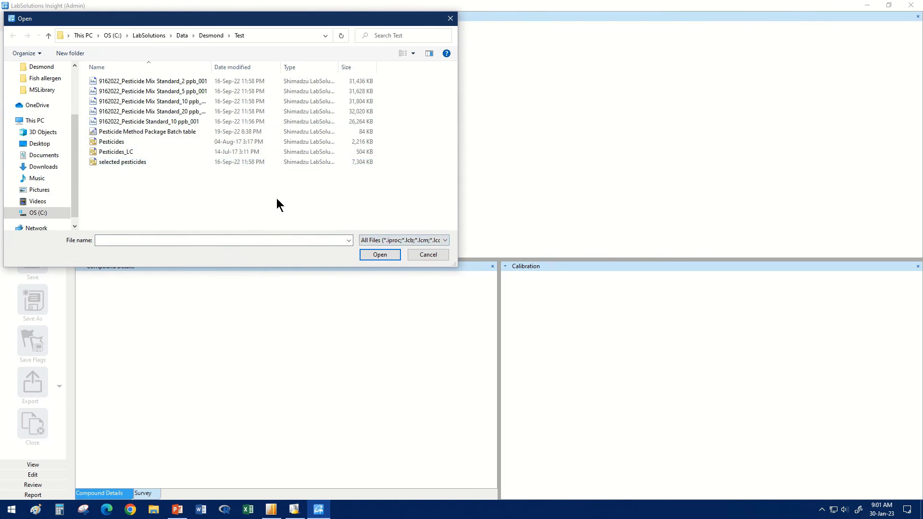
pyautogui.doubleClick(149, 132)
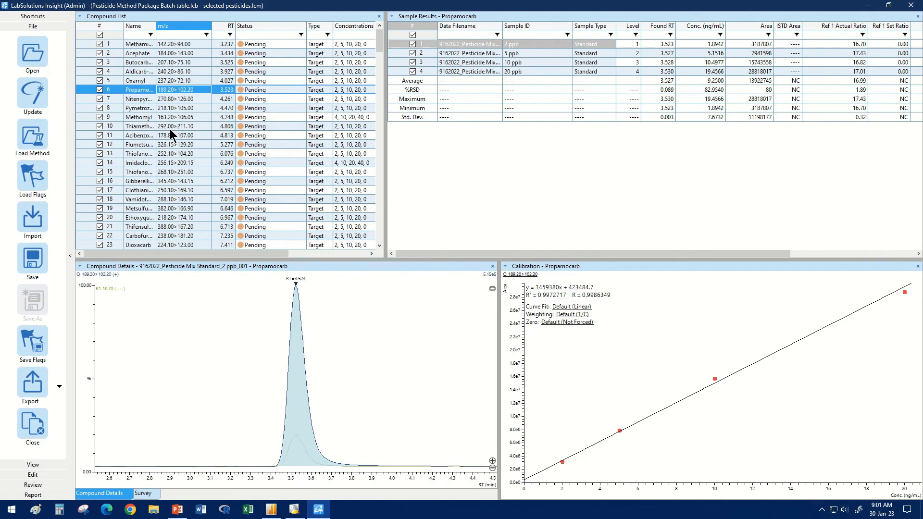
pyautogui.moveTo(175, 86); pyautogui.dragTo(166, 185)
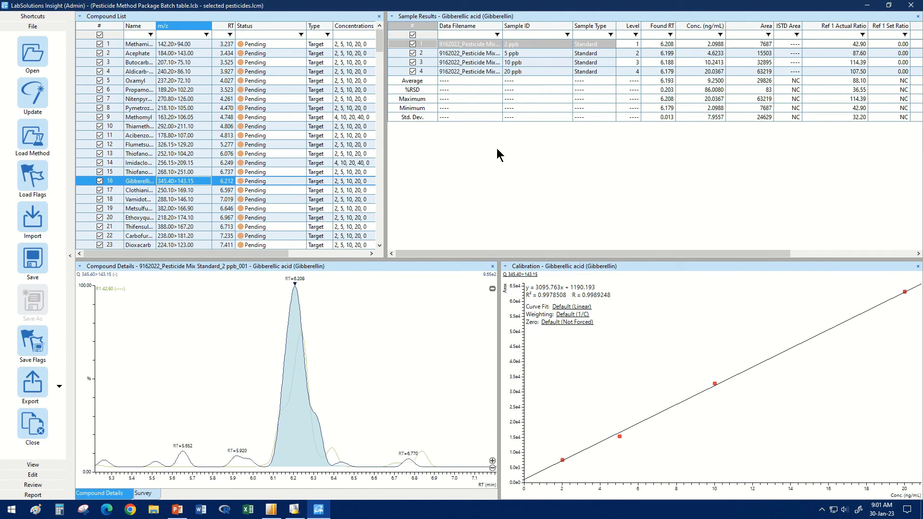